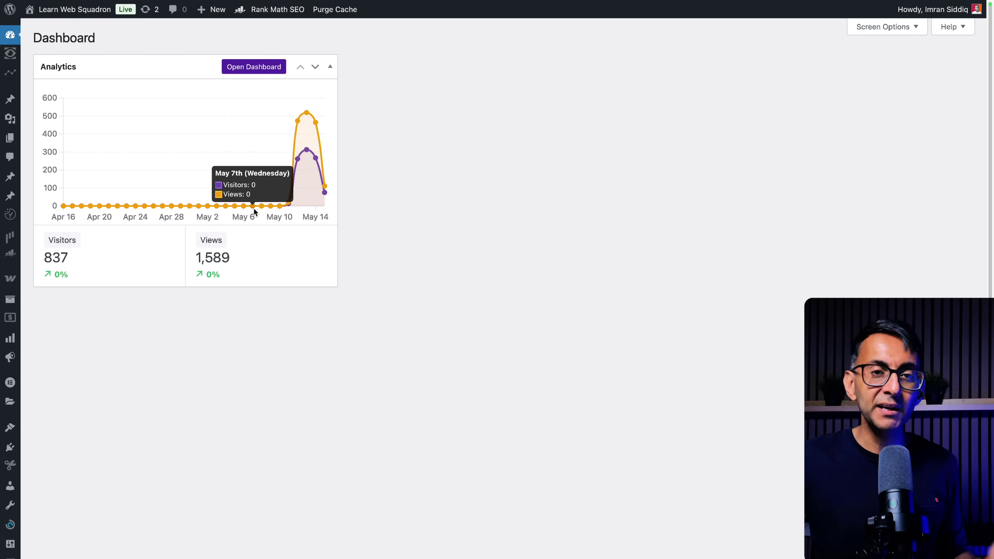
# Bring up the Analytics submenu in the admin sidebar to reach its Settings entry
pyautogui.moveTo(10, 73)
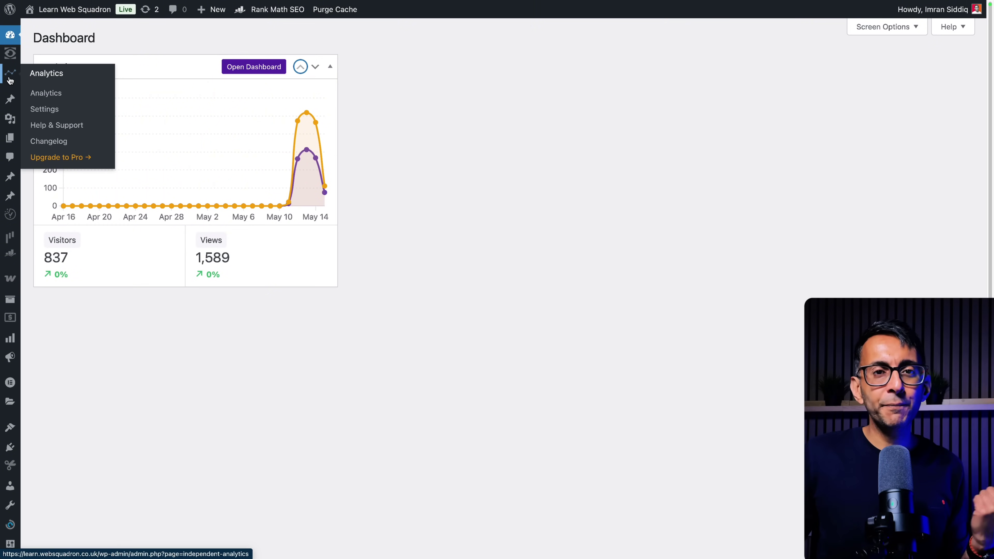
# Open Analytics Settings and review the tracking, toolbar, widget and Views column options
pyautogui.click(56, 113)
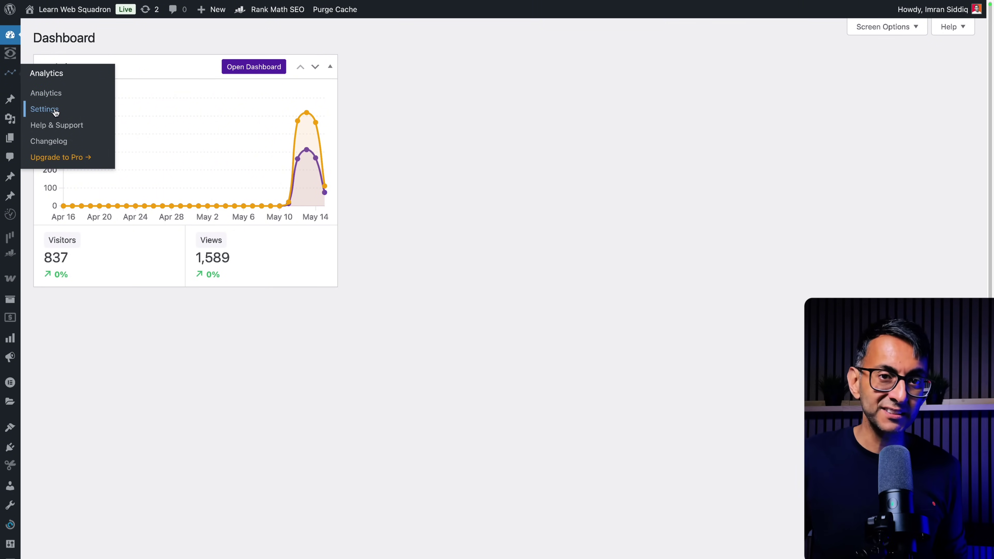
pyautogui.scroll(-20, 987, 167)
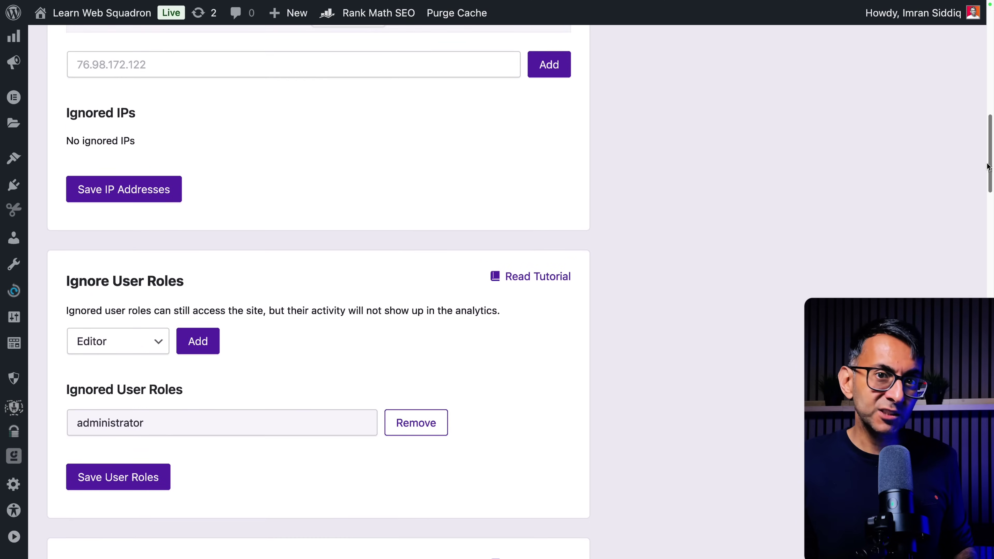
pyautogui.scroll(-10, 987, 168)
pyautogui.scroll(20, 990, 149)
pyautogui.moveTo(991, 129); pyautogui.dragTo(982, 48)
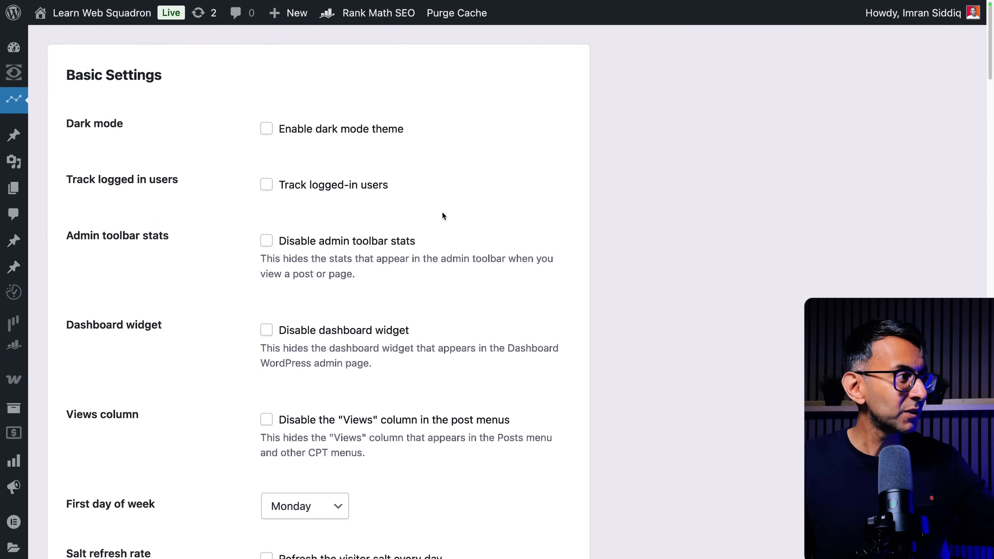
pyautogui.scroll(-3, 417, 208)
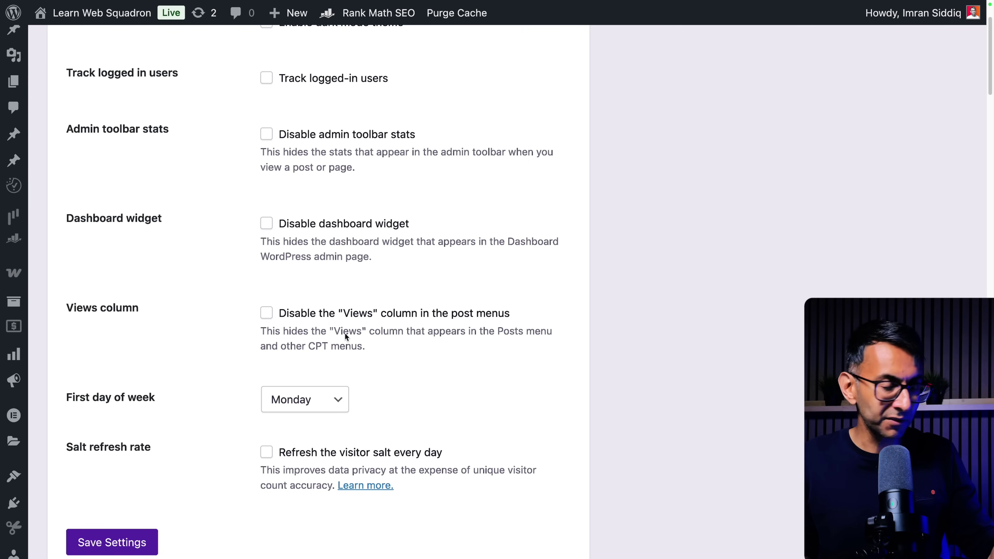
pyautogui.click(11, 84)
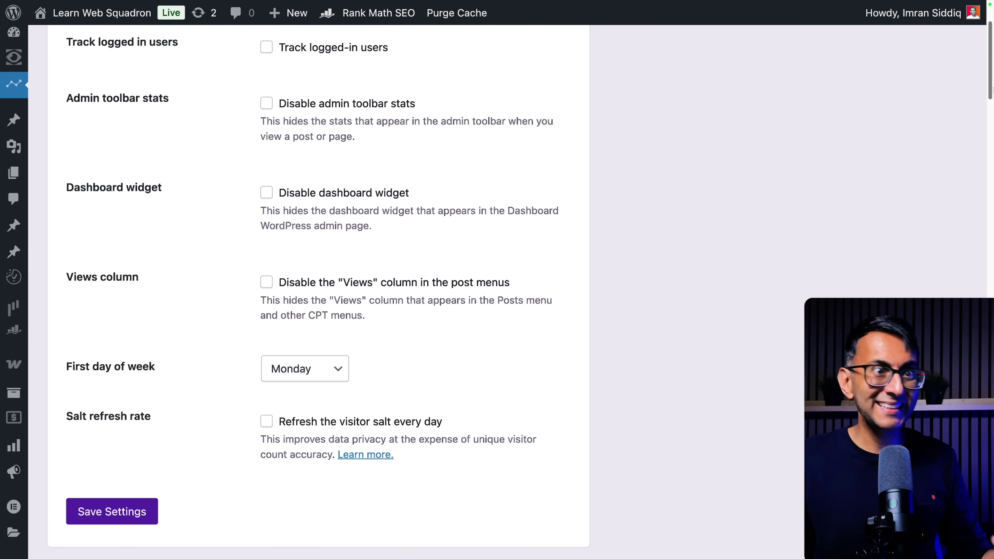
pyautogui.scroll(-10, 646, 309)
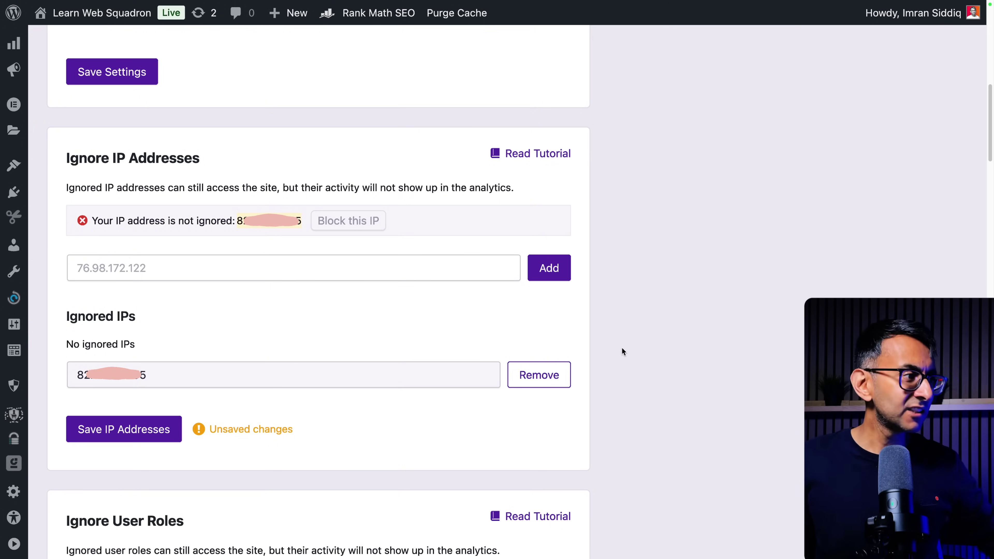
pyautogui.scroll(-10, 593, 363)
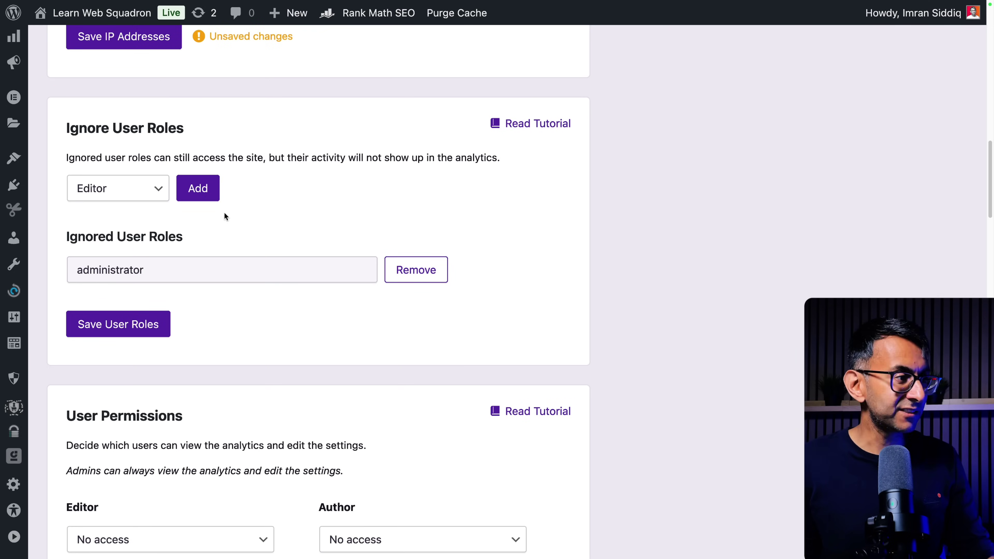
pyautogui.click(158, 188)
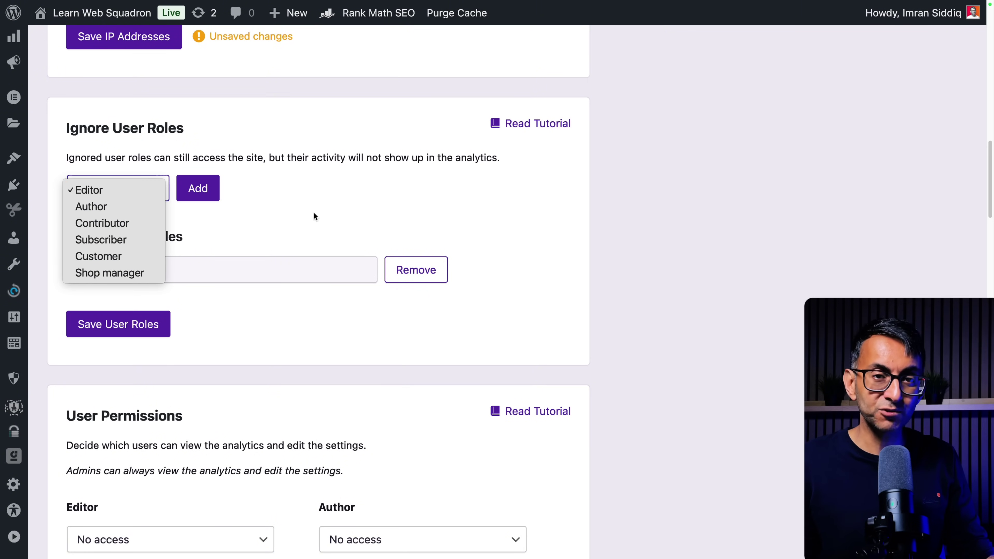
pyautogui.click(335, 209)
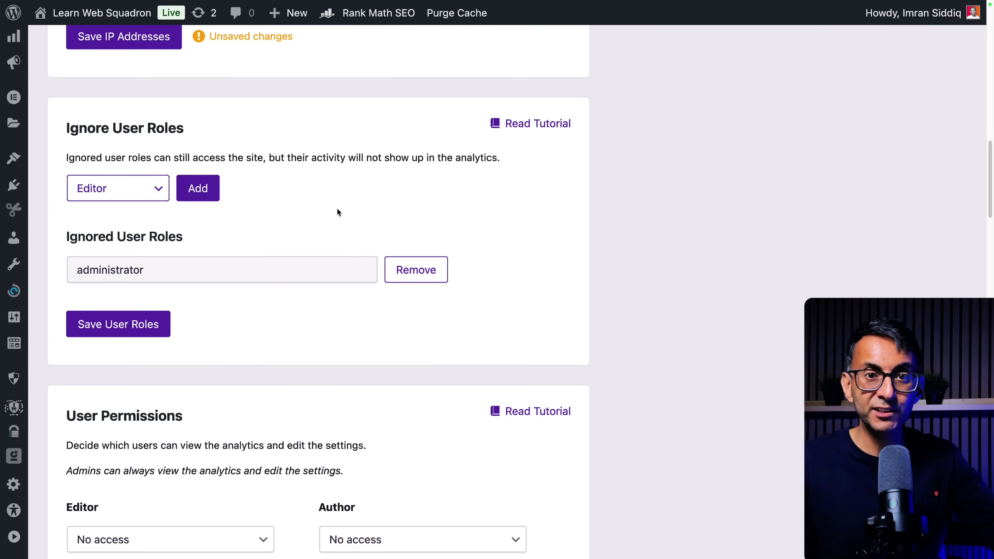
pyautogui.scroll(-9, 509, 314)
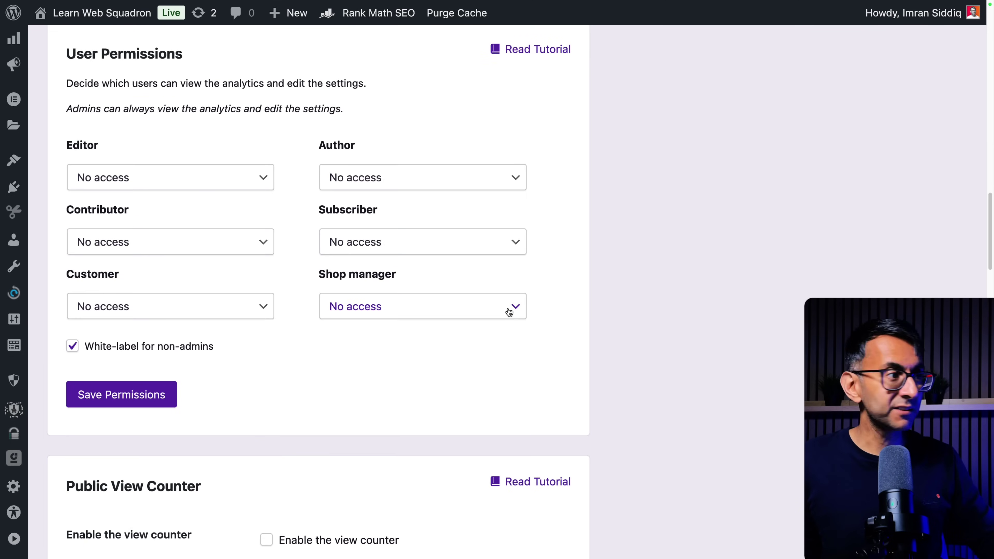
pyautogui.click(510, 312)
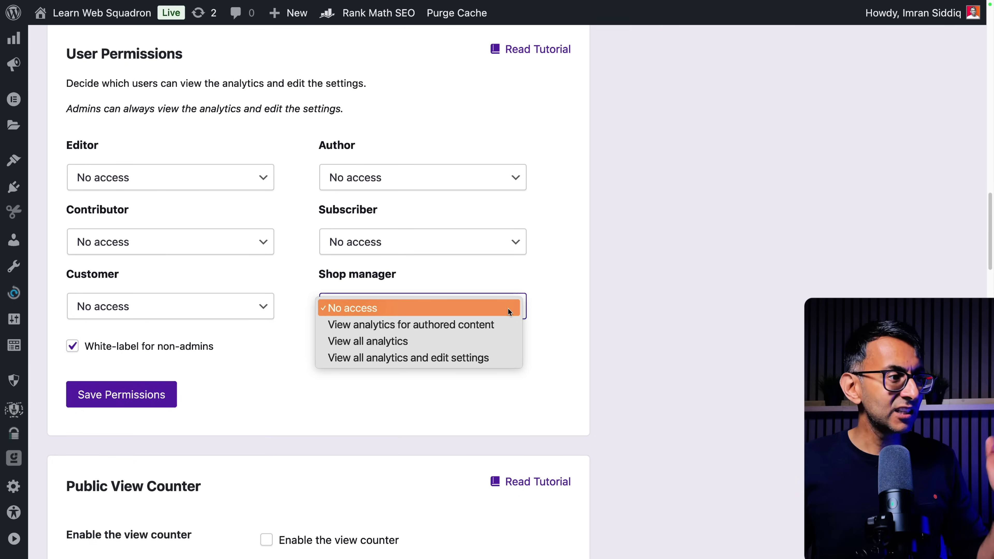
pyautogui.click(557, 330)
pyautogui.click(511, 179)
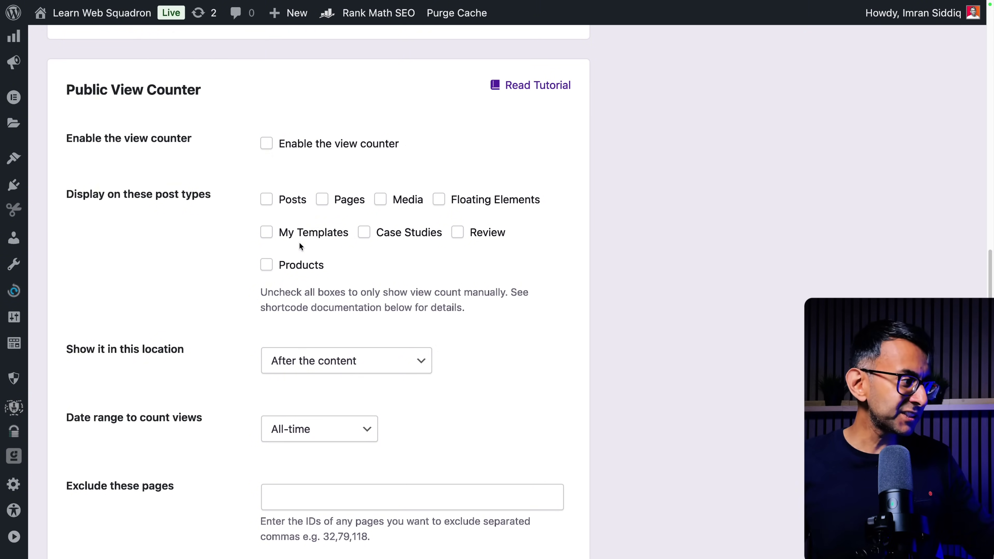
pyautogui.scroll(-10, 306, 247)
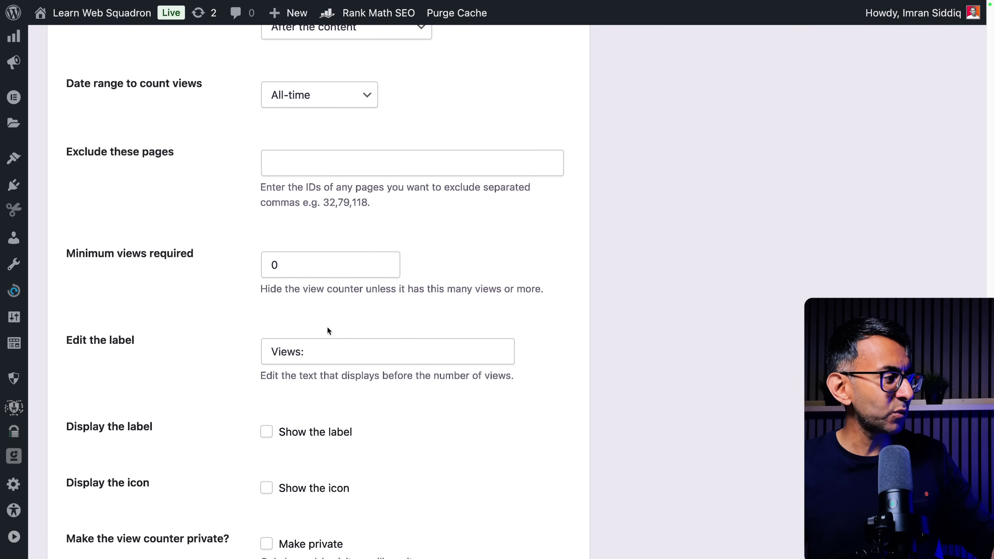
pyautogui.scroll(-7, 328, 330)
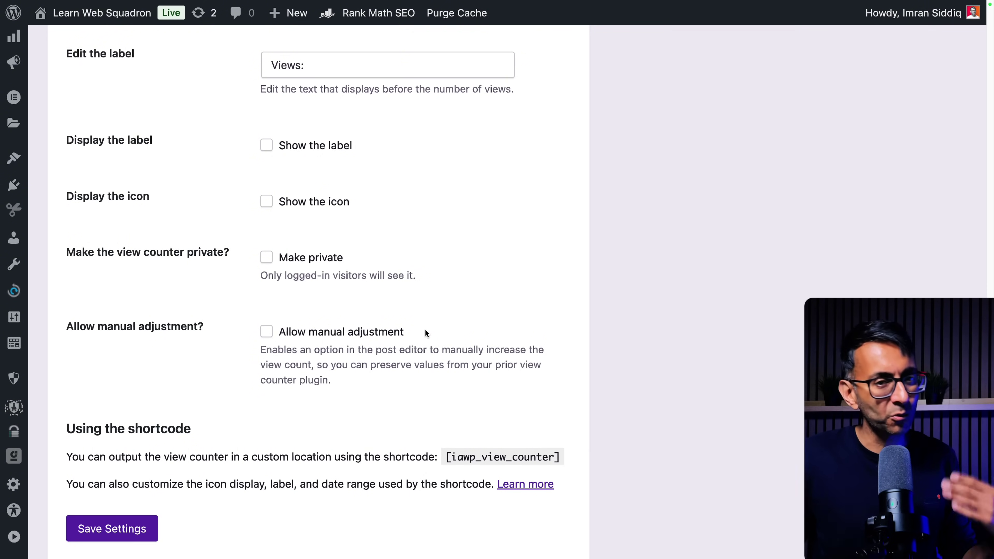
pyautogui.scroll(6, 431, 329)
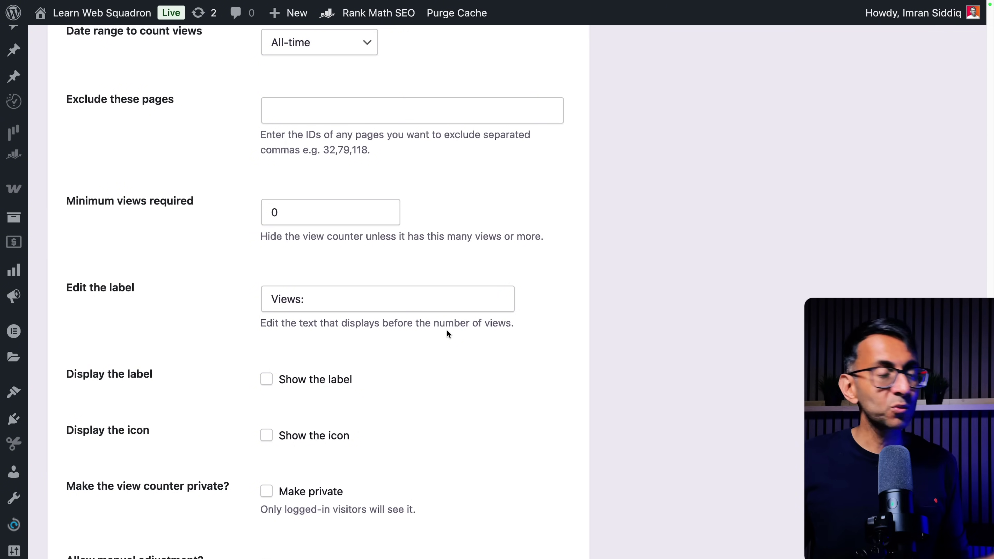
pyautogui.scroll(2, 448, 334)
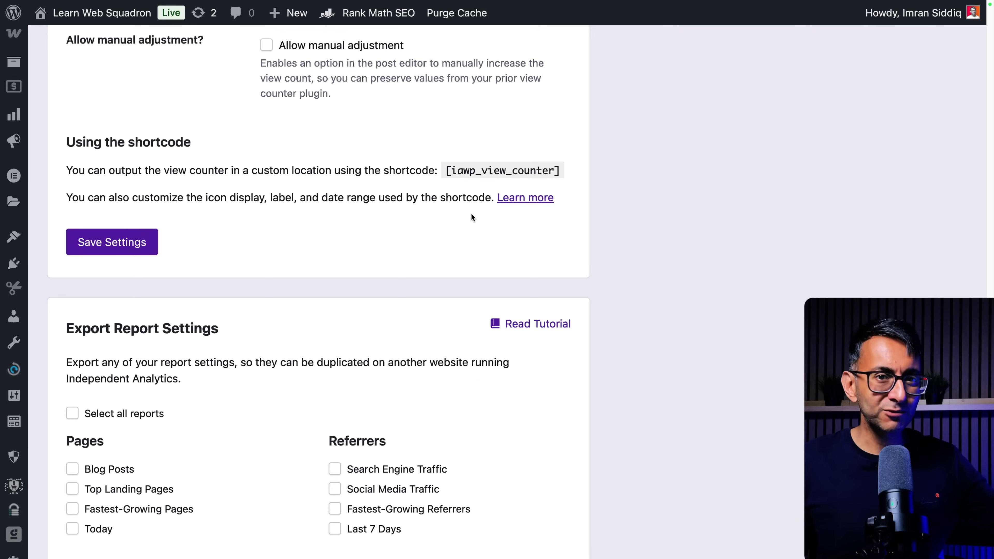
pyautogui.scroll(15, 471, 218)
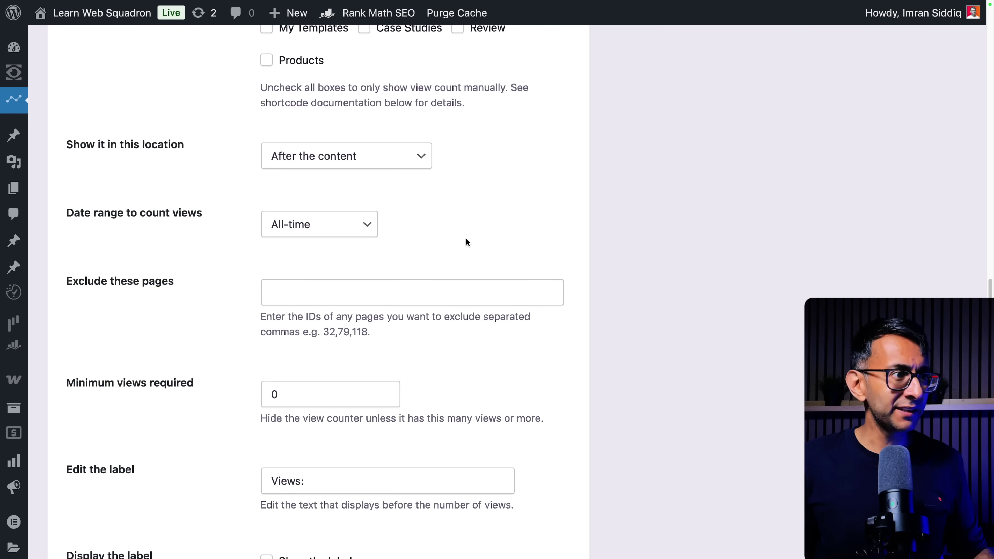
pyautogui.scroll(-3, 463, 242)
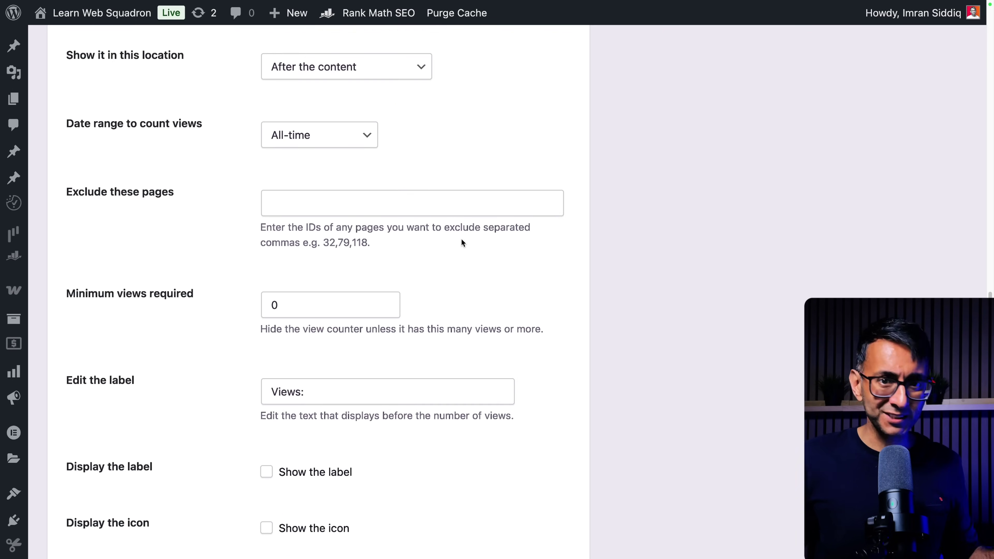
pyautogui.moveTo(74, 135)
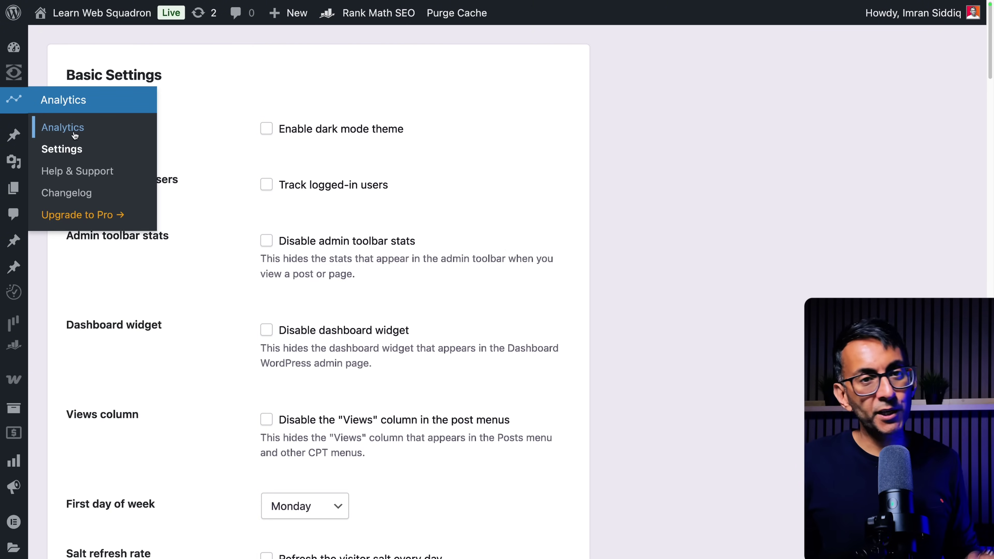
# Open the Analytics Pages report and zoom the browser out to fit more stats
pyautogui.click(74, 135)
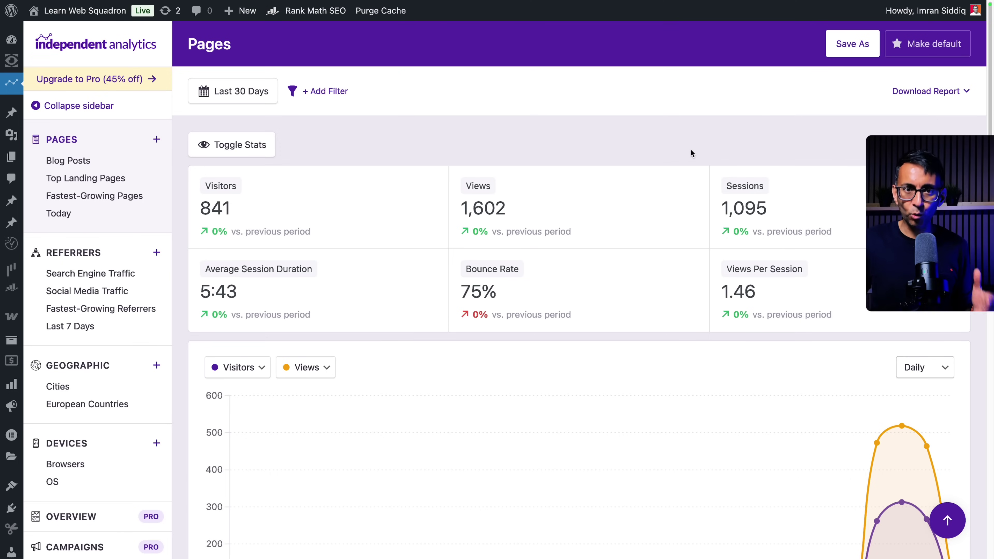
pyautogui.scroll(-4, 644, 331)
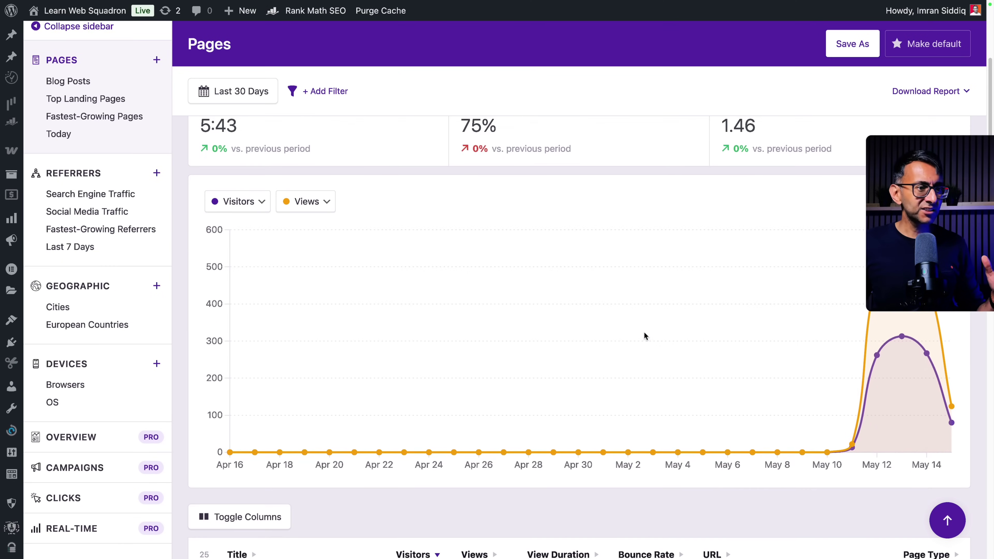
pyautogui.scroll(2, 644, 330)
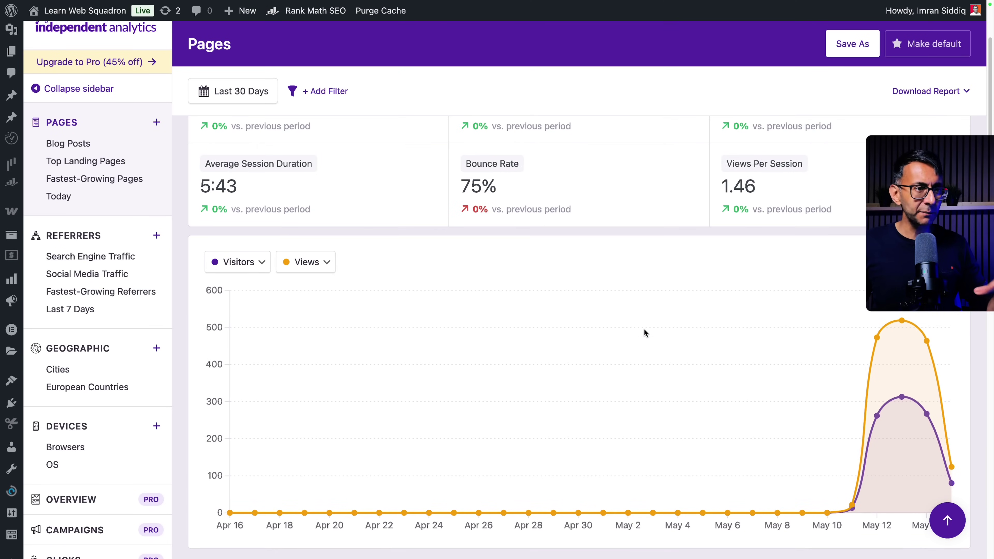
pyautogui.press('super+minus')
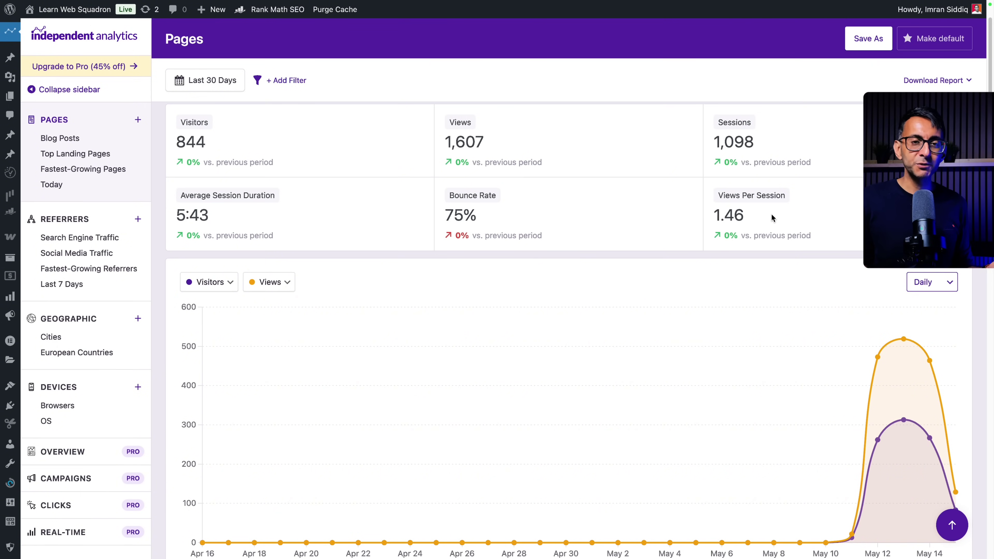
# Keep the traffic chart at Daily intervals
pyautogui.click(935, 282)
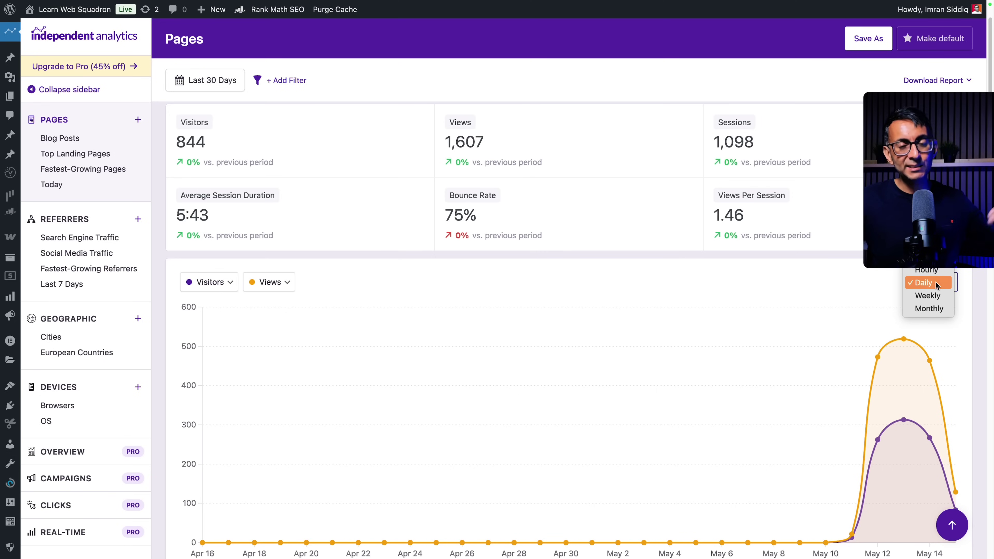
pyautogui.click(711, 318)
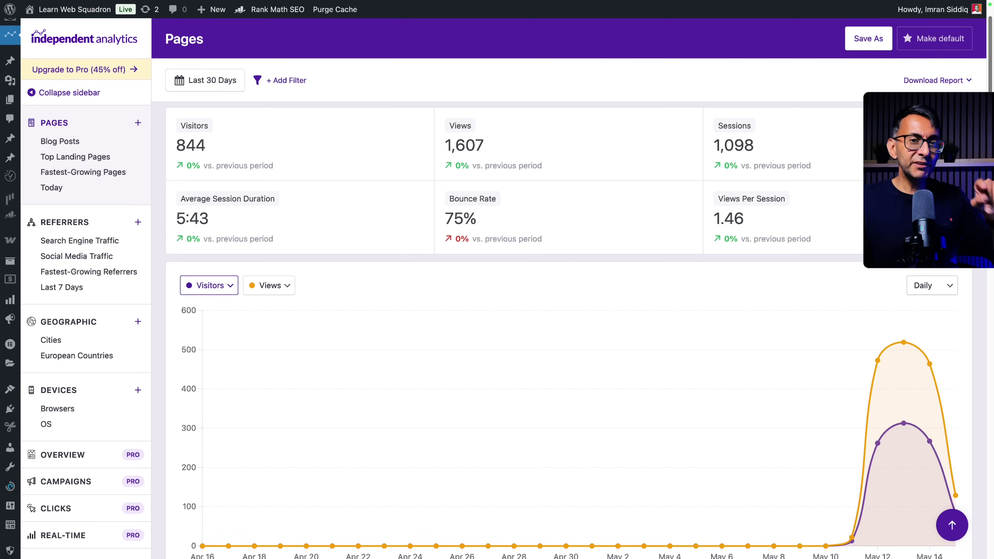
pyautogui.scroll(1, 497, 313)
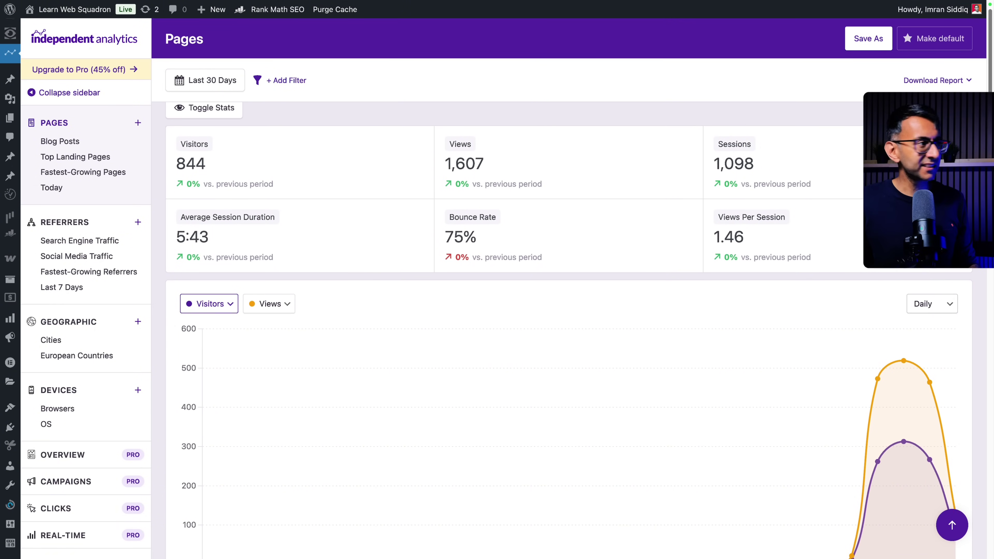
pyautogui.scroll(1, 450, 171)
# Hide the Bounce Rate, Views Per Session and Sessions cards; chart Visitors against Average Session Duration
pyautogui.click(209, 113)
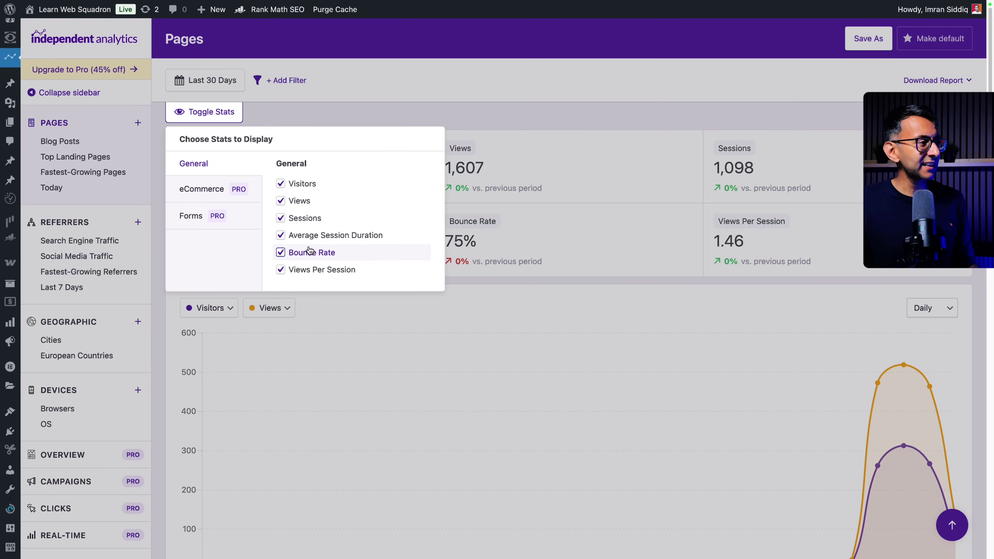
pyautogui.click(303, 252)
pyautogui.click(301, 270)
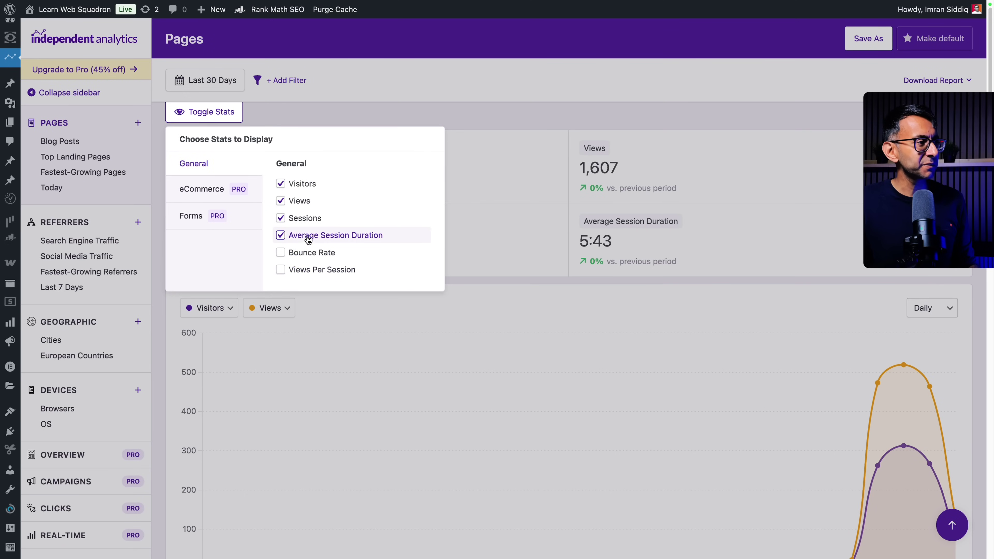
pyautogui.click(304, 218)
pyautogui.click(593, 123)
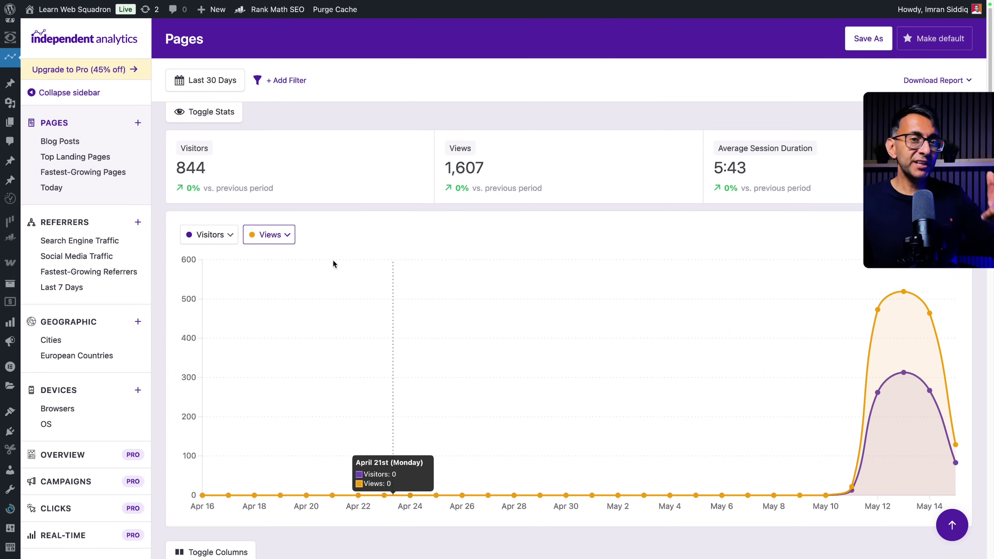
pyautogui.click(280, 241)
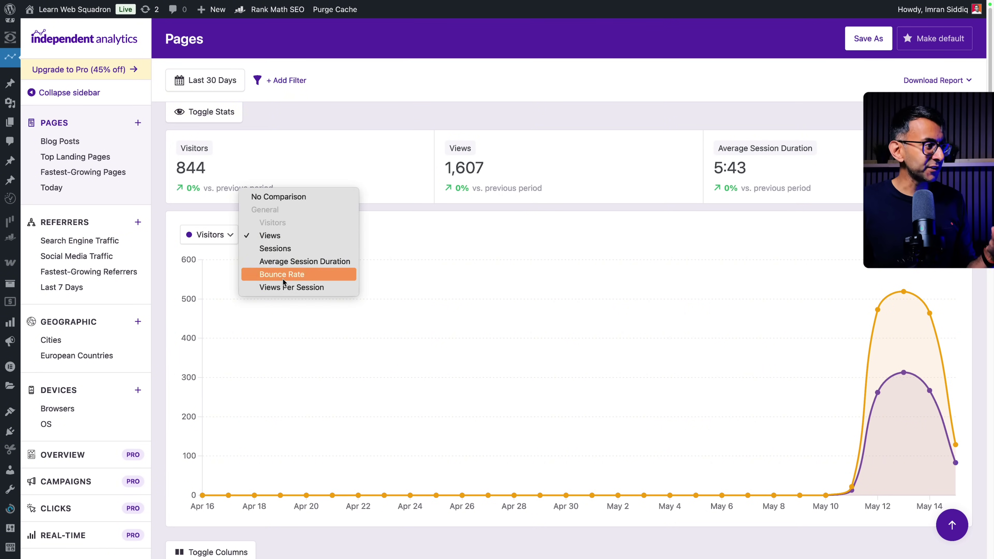
pyautogui.click(290, 266)
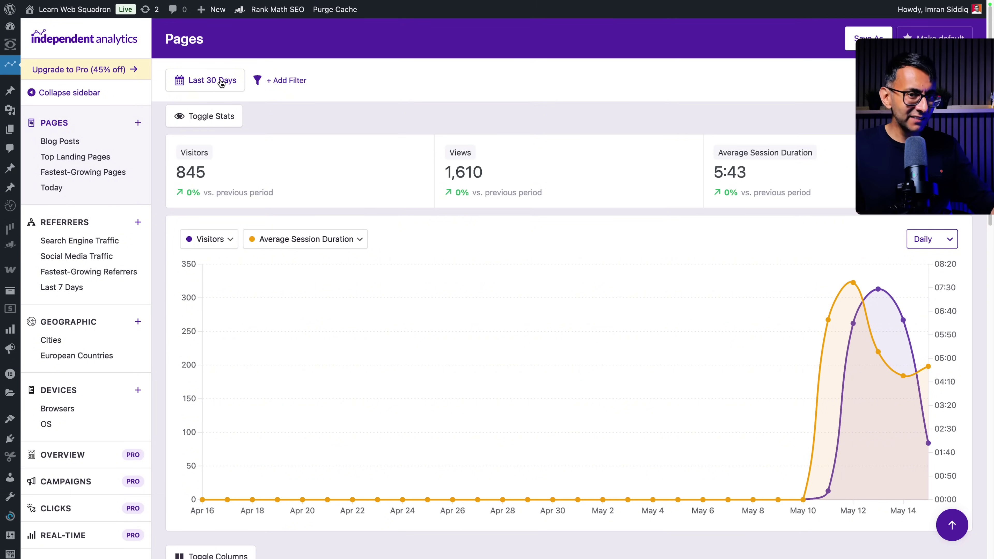
# Set the date range to Last 7 Days (May 9–15) and the chart interval to Hourly
pyautogui.click(221, 84)
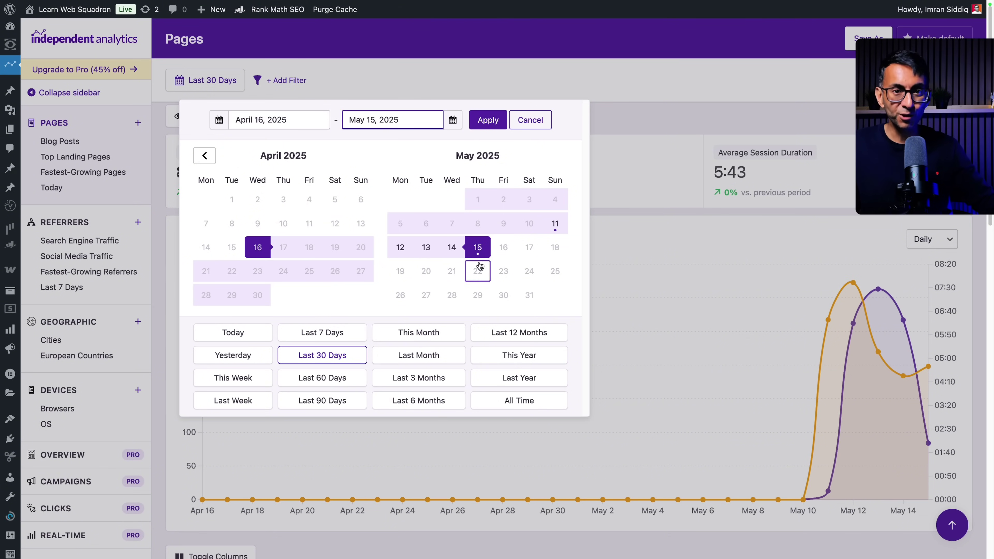
pyautogui.click(312, 336)
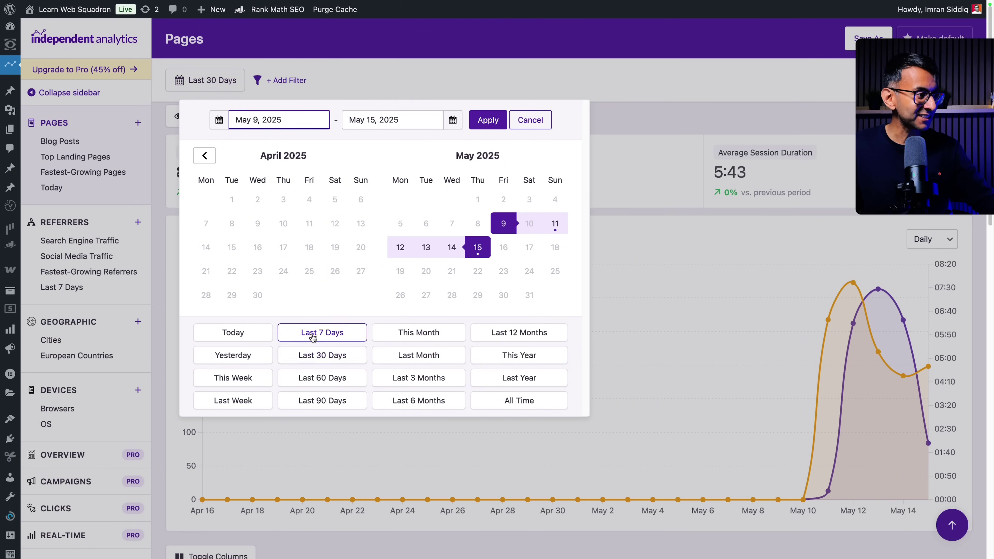
pyautogui.click(492, 126)
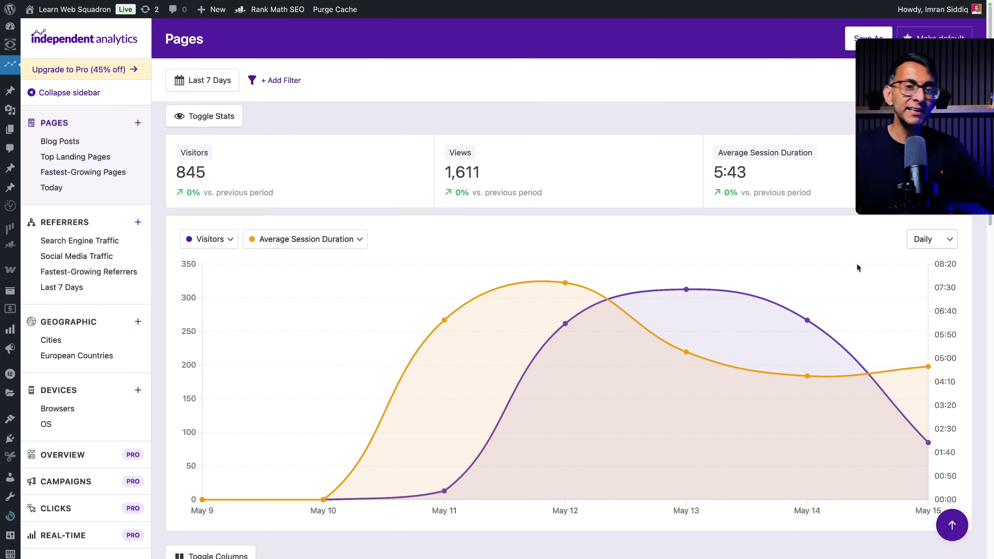
pyautogui.click(930, 239)
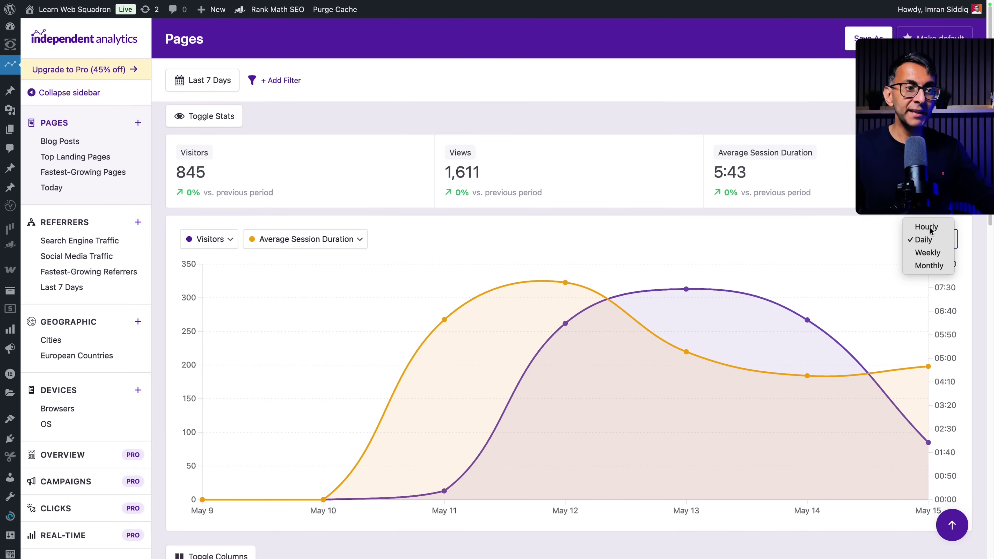
pyautogui.click(929, 227)
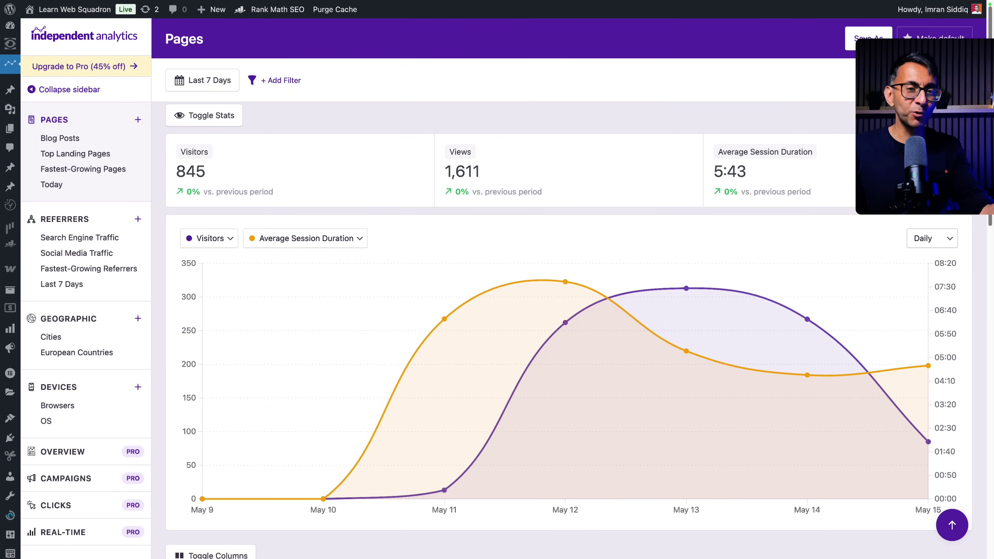
# Review the 7-day pages table, led by Codes with 622 visitors and 984 views
pyautogui.scroll(-3, 497, 290)
pyautogui.scroll(-6, 497, 290)
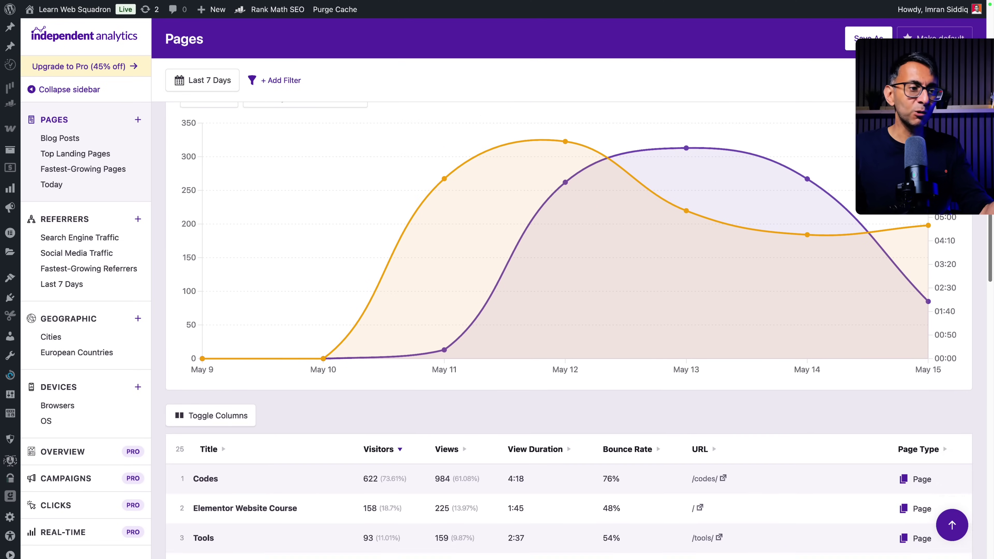
pyautogui.scroll(5, 497, 290)
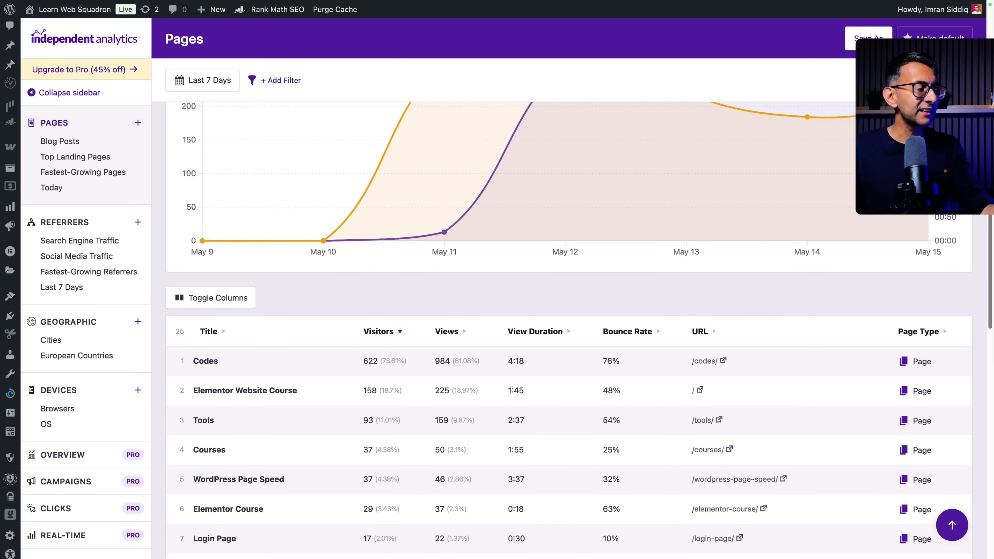
pyautogui.scroll(1, 497, 290)
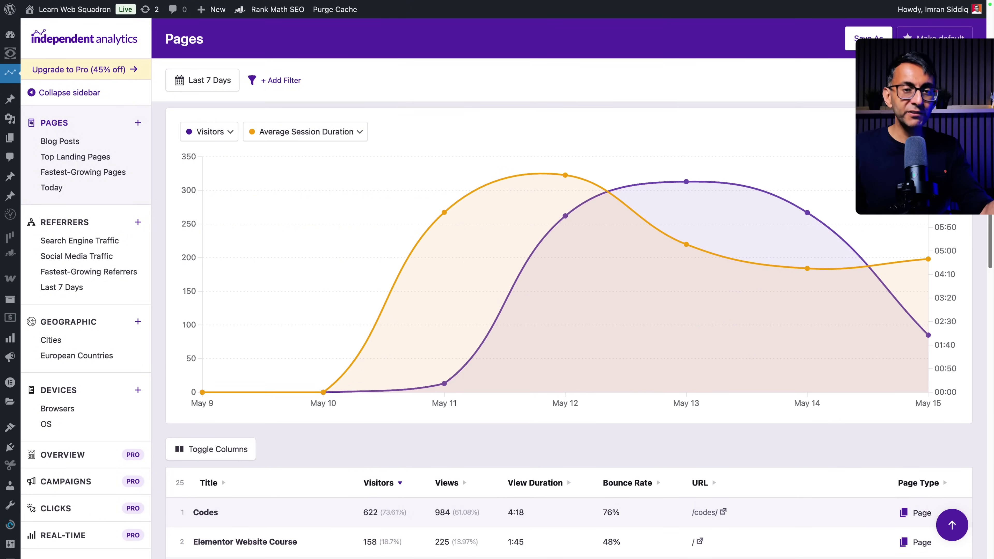
pyautogui.scroll(-8, 497, 290)
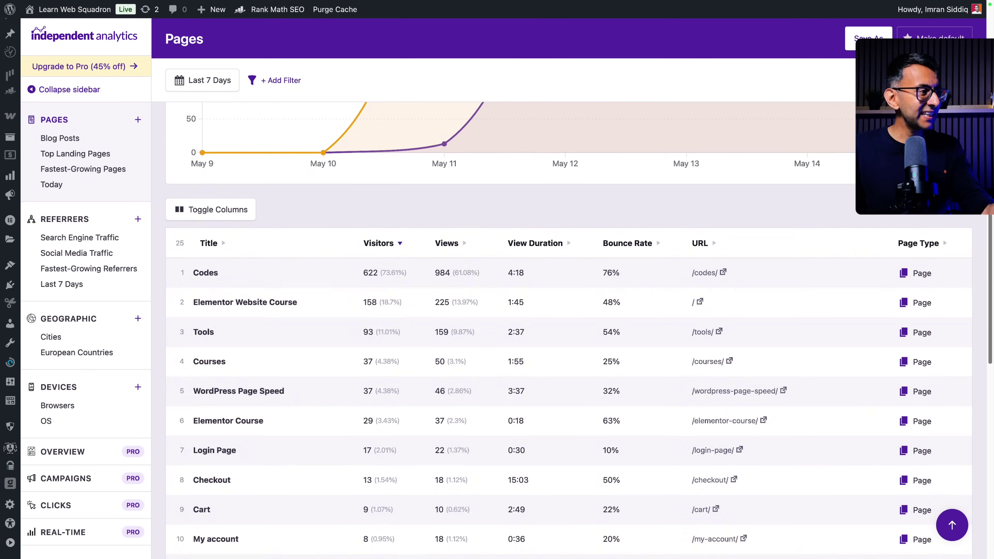
pyautogui.scroll(-3, 497, 290)
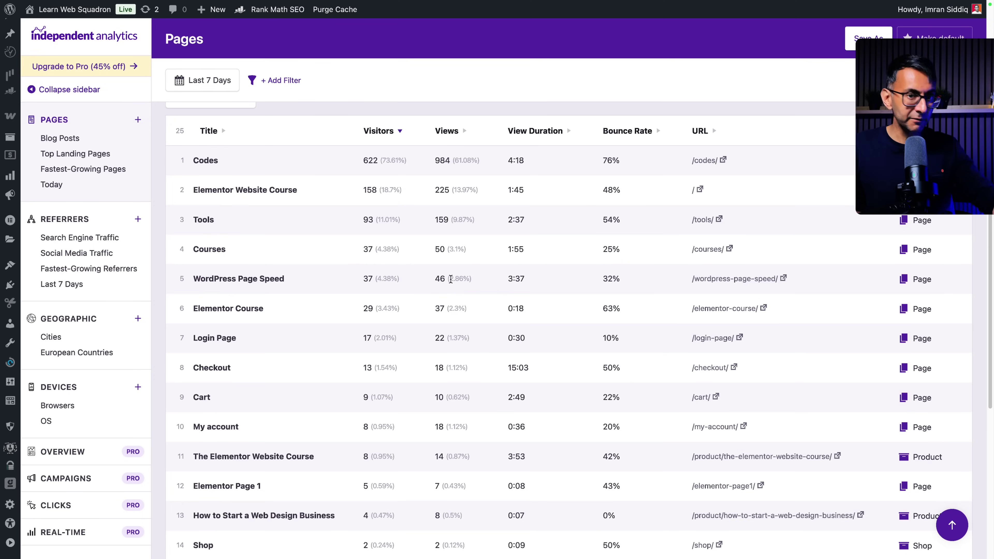
# Start a report filter on the Title column, typing 'c' as the value
pyautogui.click(952, 525)
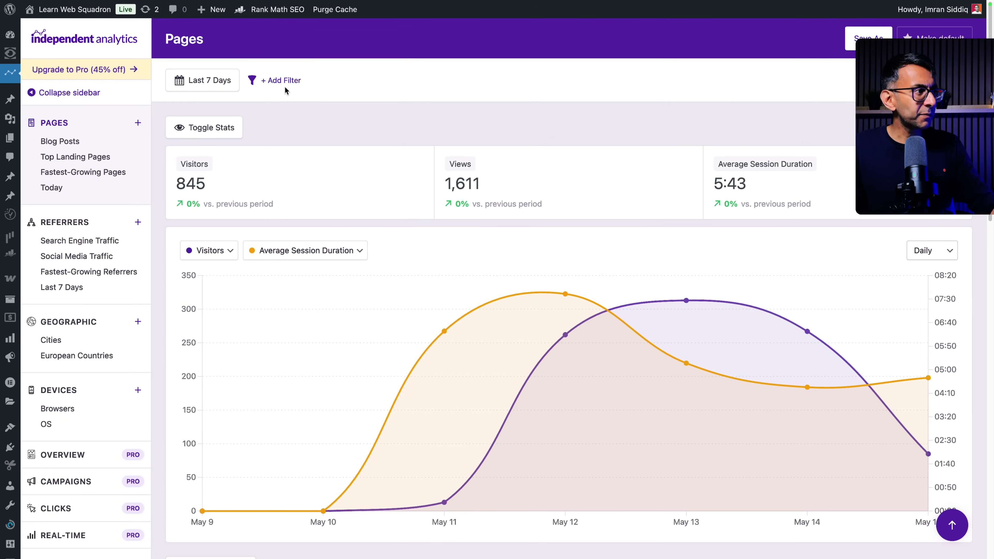
pyautogui.click(285, 83)
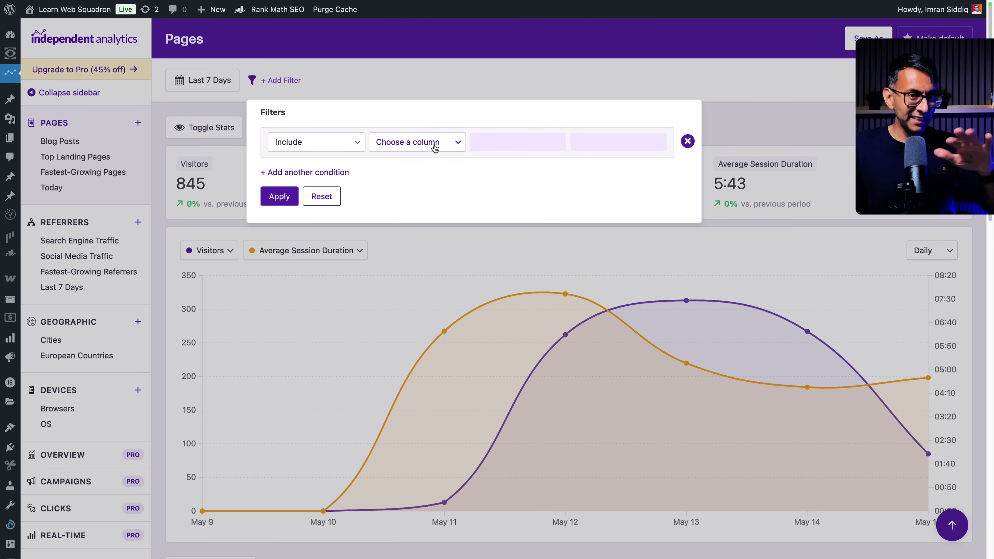
pyautogui.click(434, 147)
pyautogui.click(424, 168)
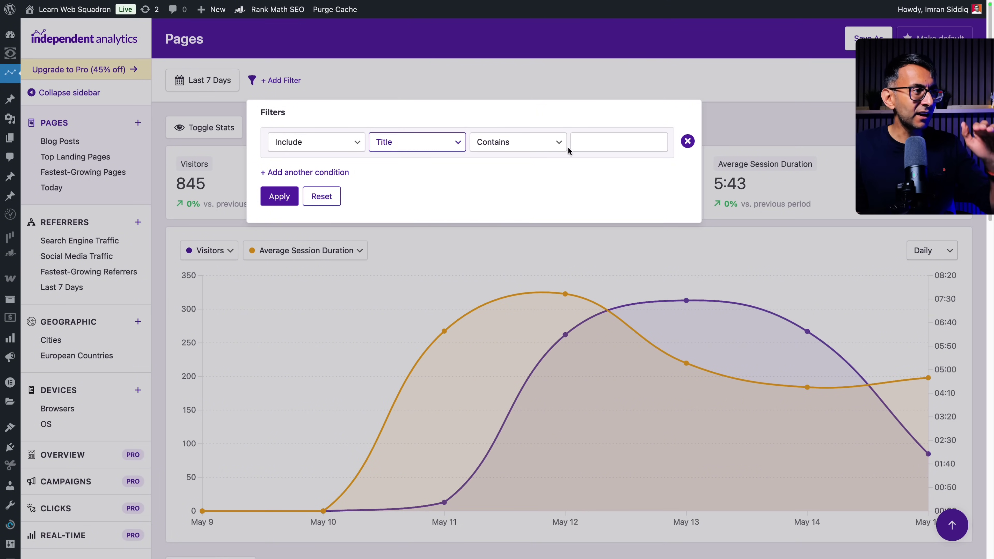
pyautogui.click(582, 143)
pyautogui.write('codes')
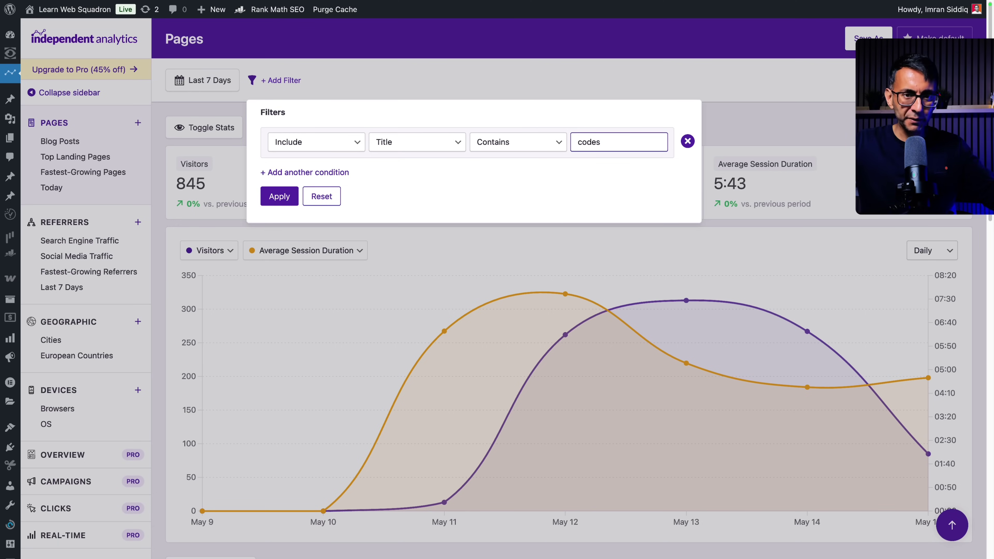
# Change the filter to Page Type is Product and apply it
pyautogui.click(442, 148)
pyautogui.click(415, 312)
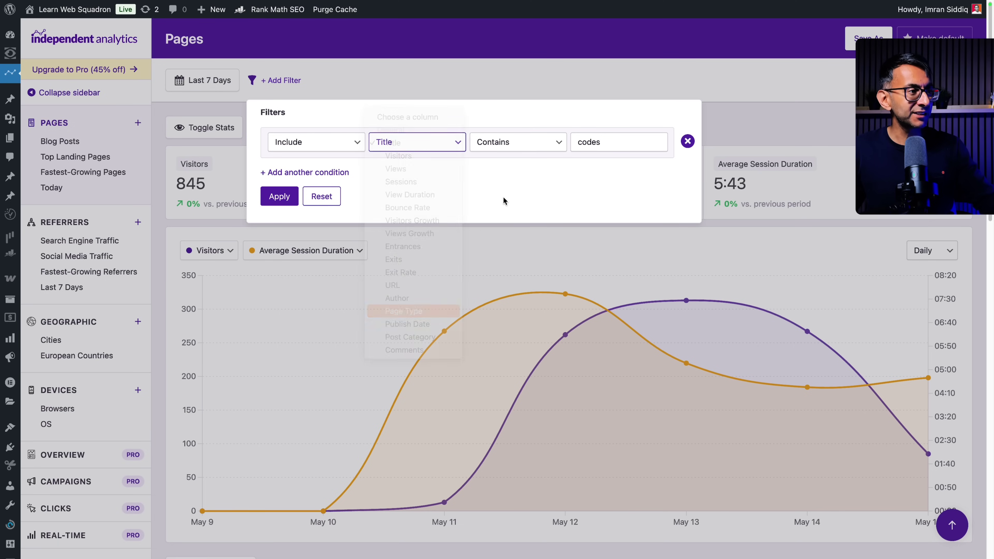
pyautogui.click(579, 145)
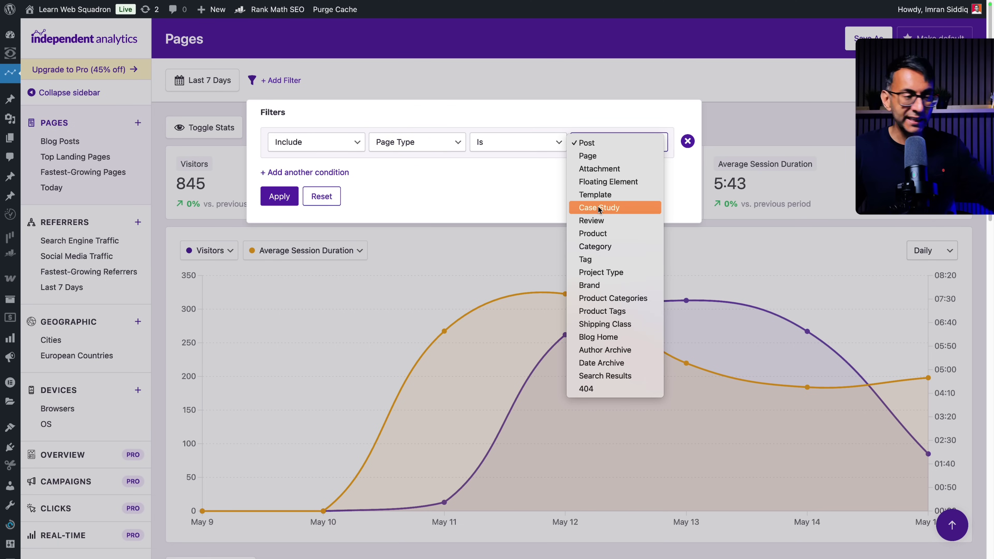
pyautogui.click(609, 233)
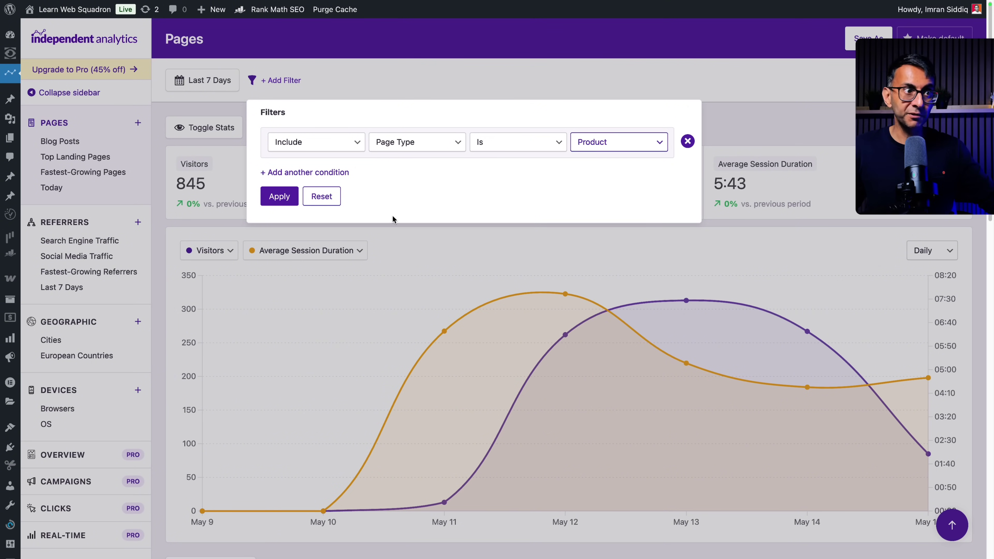
pyautogui.click(270, 199)
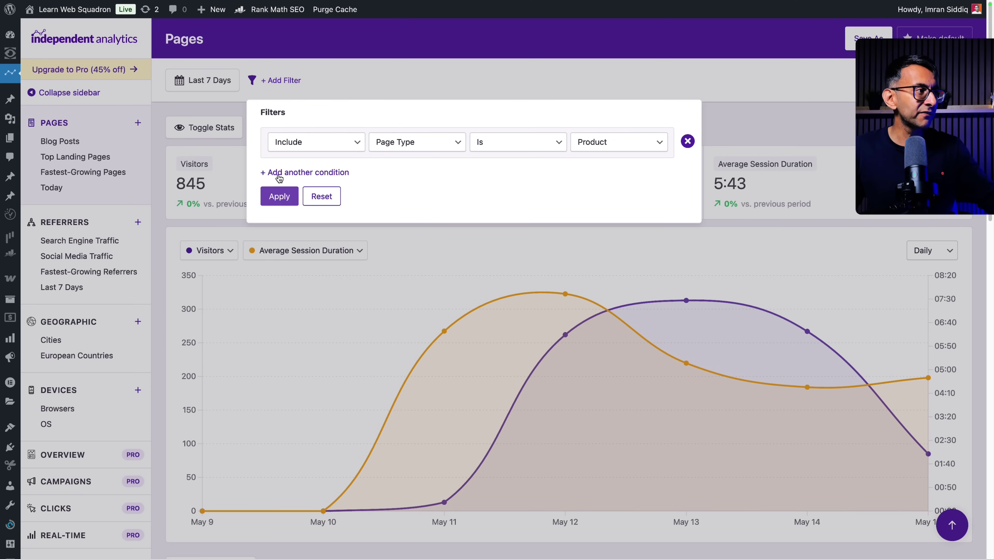
pyautogui.click(279, 197)
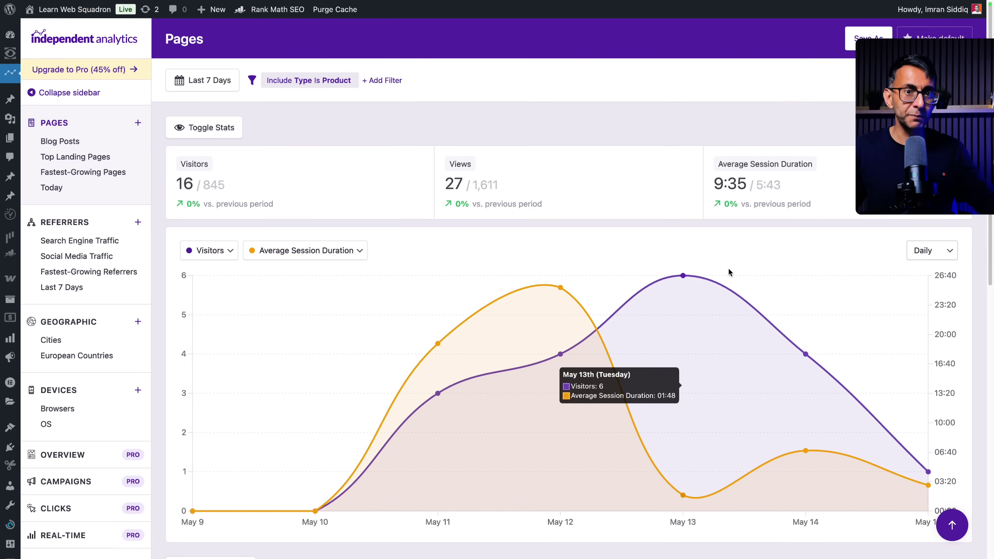
pyautogui.scroll(-10, 727, 268)
pyautogui.scroll(3, 722, 272)
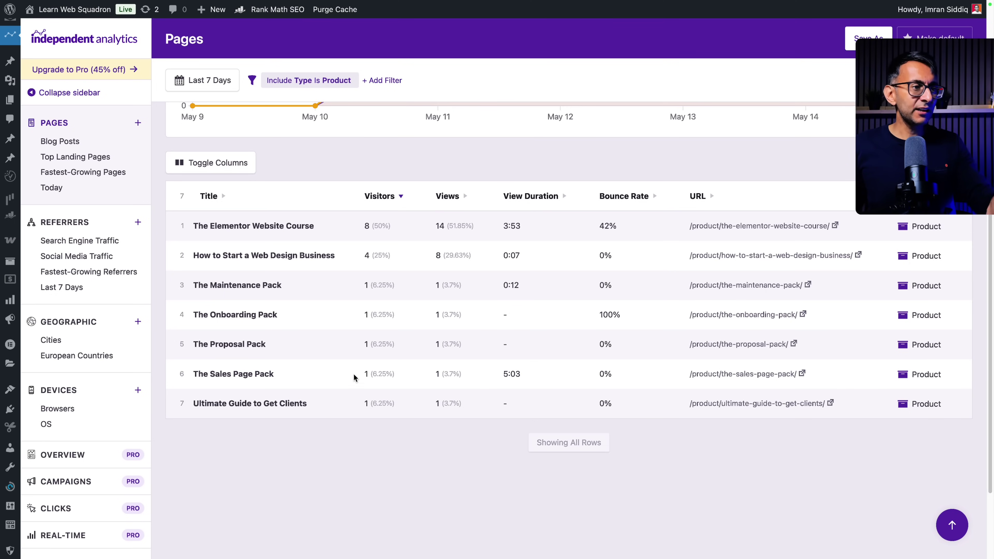
pyautogui.scroll(10, 555, 408)
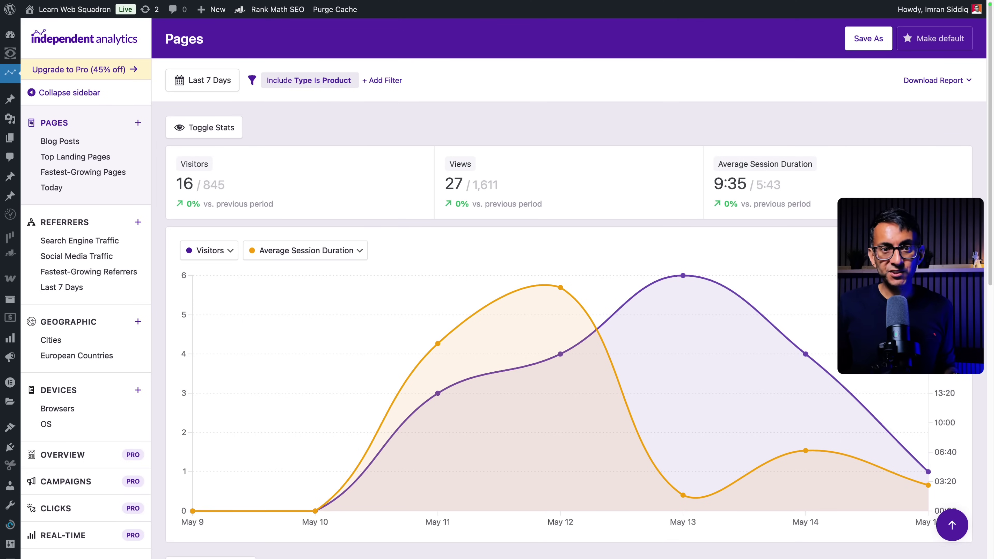
pyautogui.scroll(-10, 817, 247)
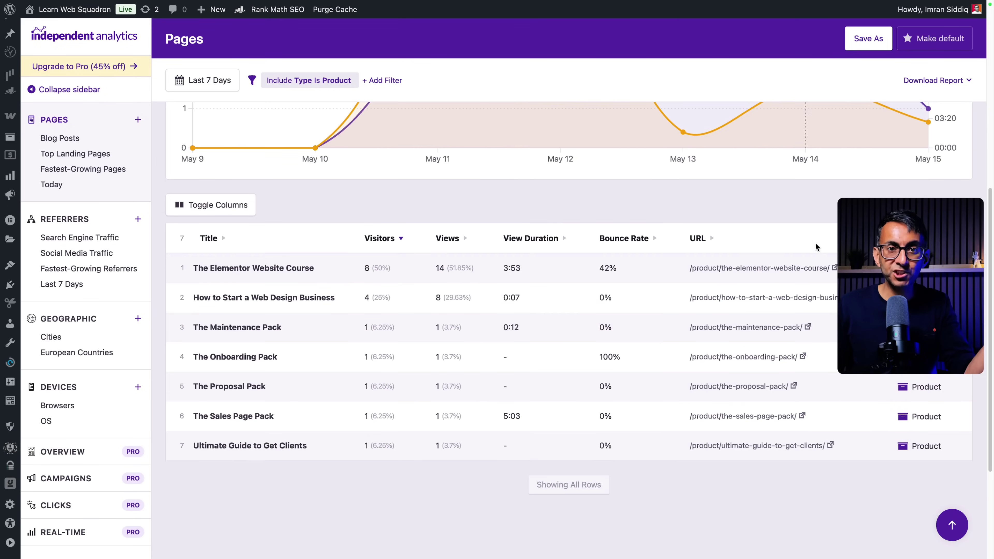
pyautogui.scroll(10, 816, 247)
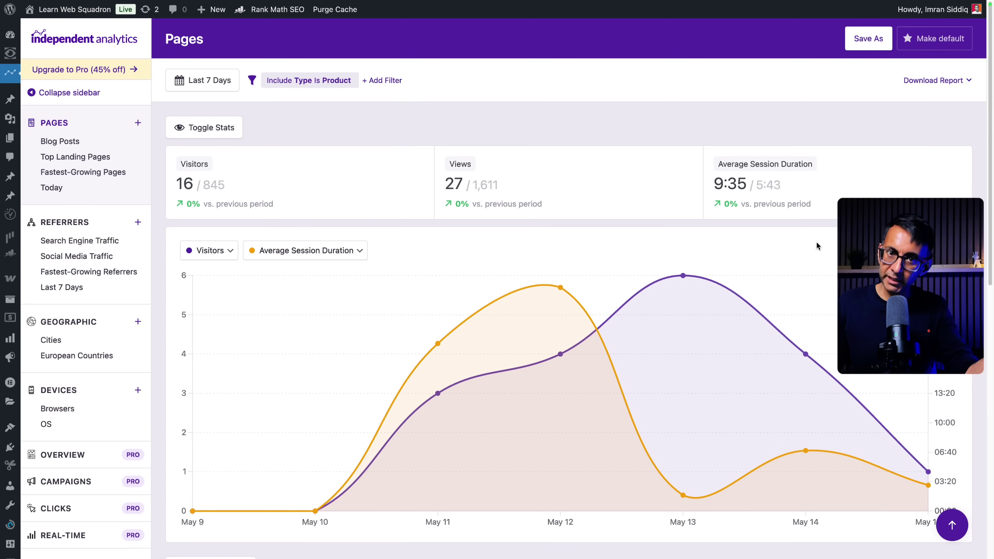
pyautogui.click(931, 84)
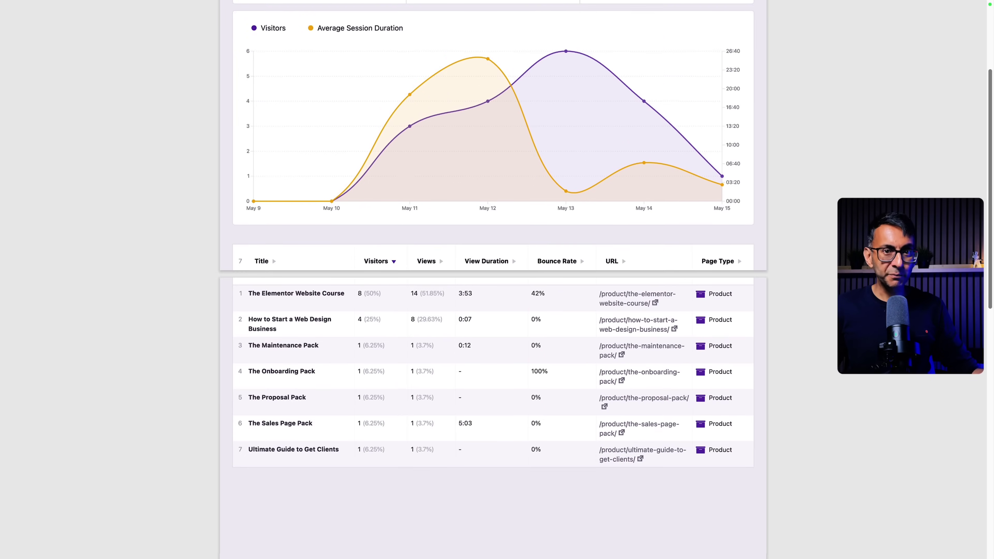
pyautogui.scroll(6, 493, 274)
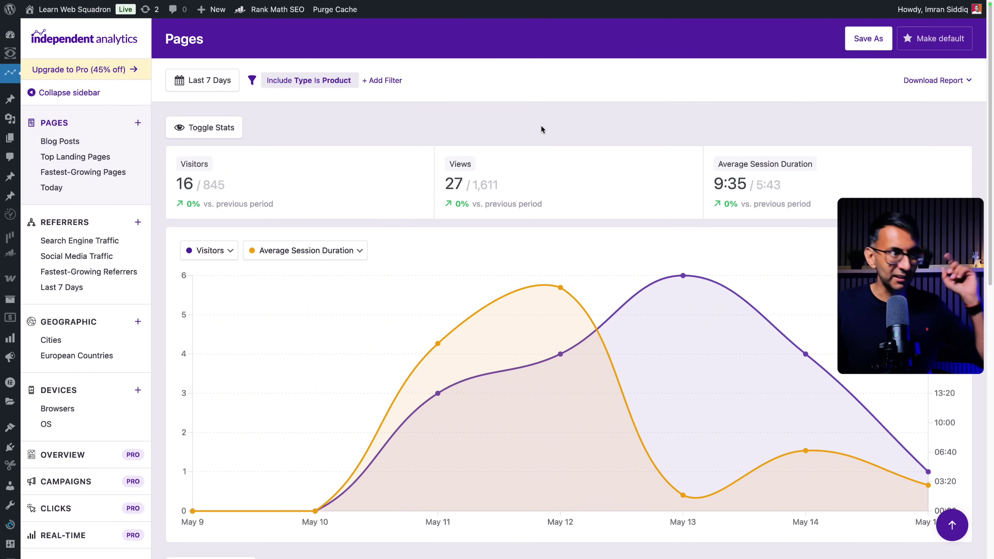
# Save the current view as a new report named 'Last 7 Day Products'
pyautogui.click(877, 45)
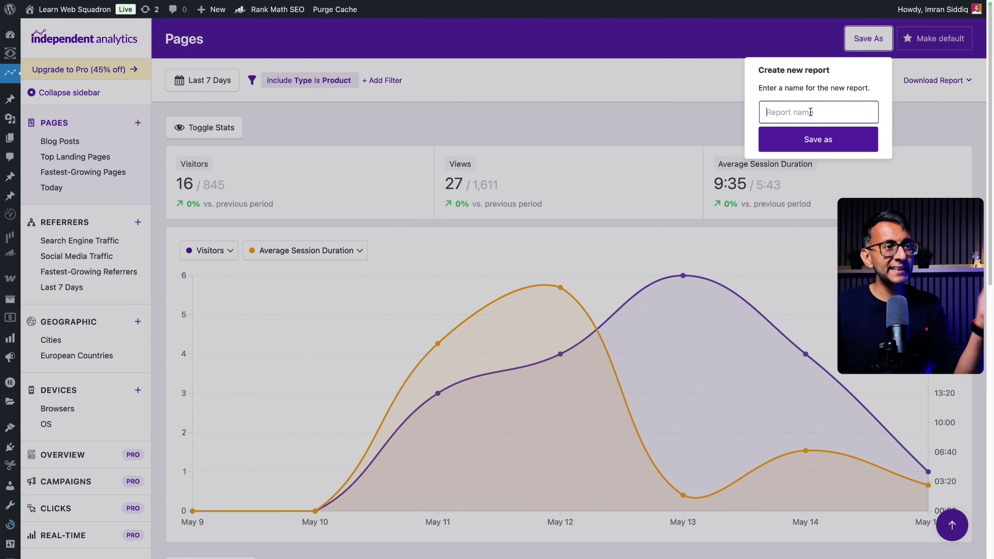
pyautogui.write('Last 7 Day Products')
pyautogui.click(835, 140)
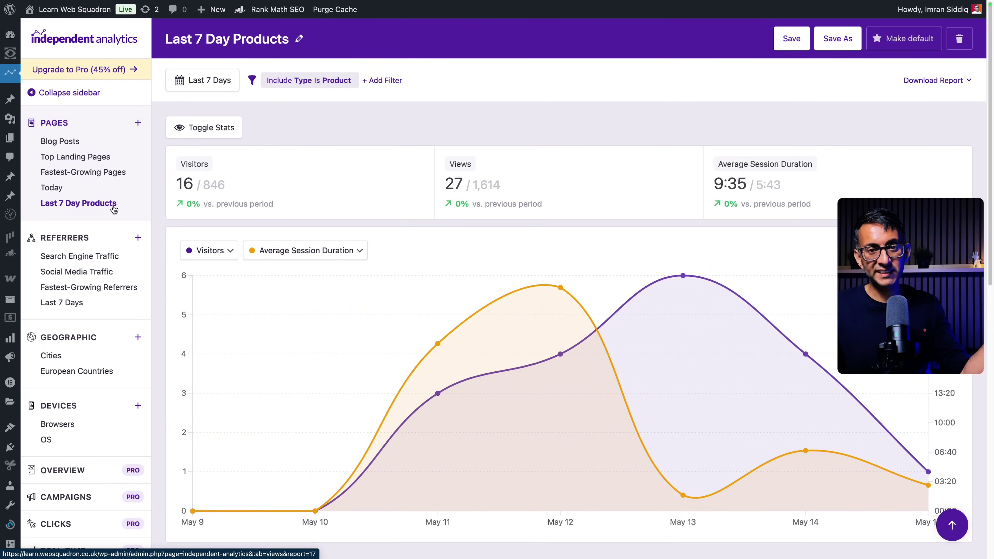
# Browse the Pages, Last 7 Day Products and Today reports
pyautogui.click(55, 123)
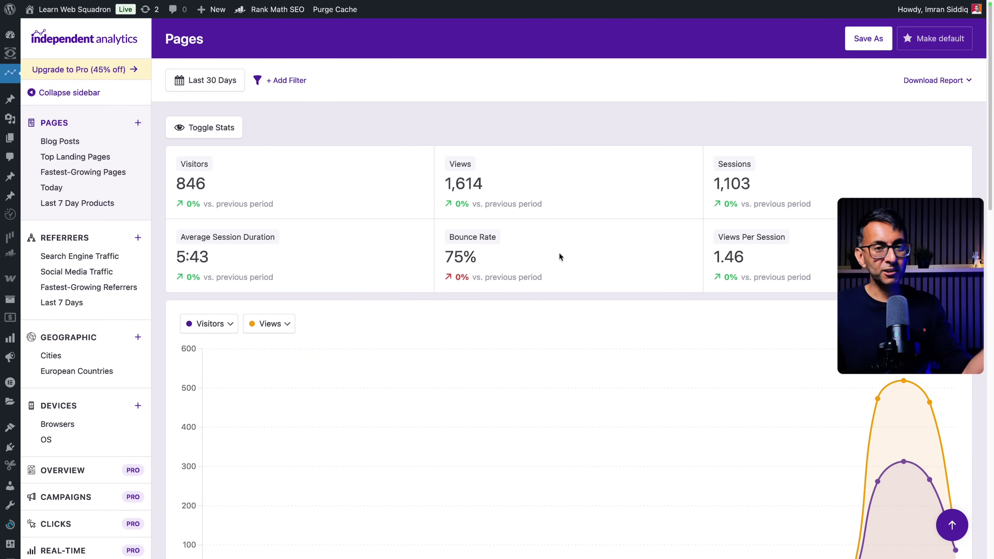
pyautogui.scroll(-3, 559, 253)
pyautogui.scroll(3, 491, 255)
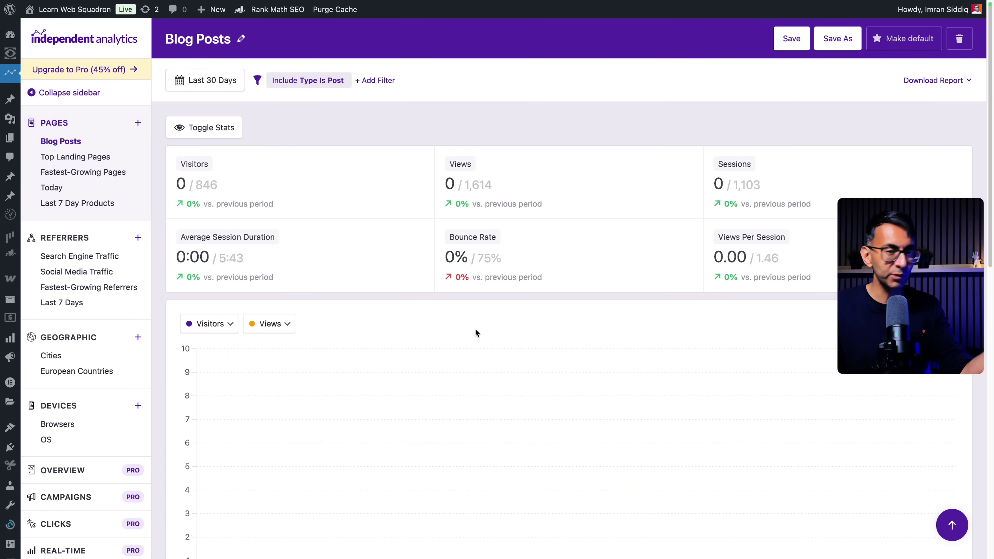
pyautogui.click(64, 205)
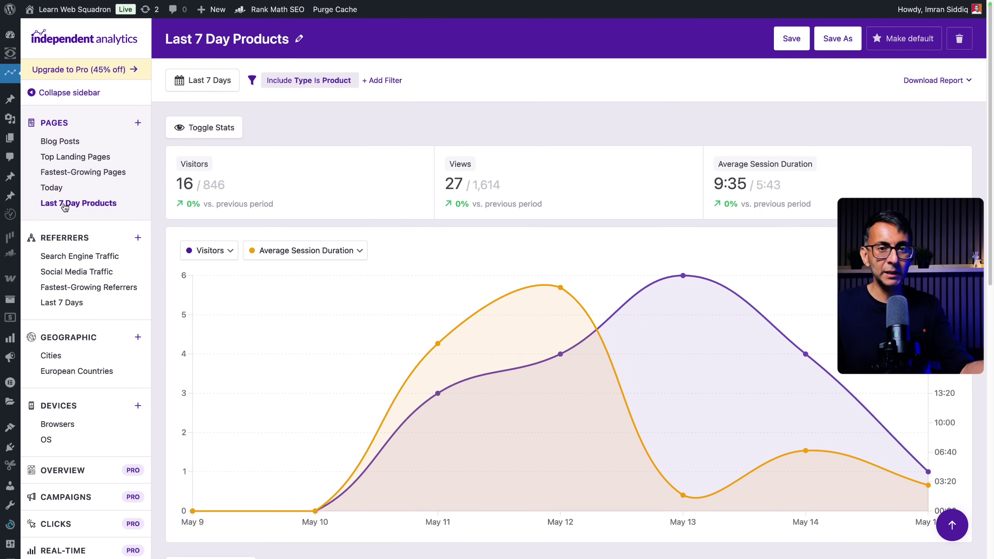
pyautogui.click(48, 189)
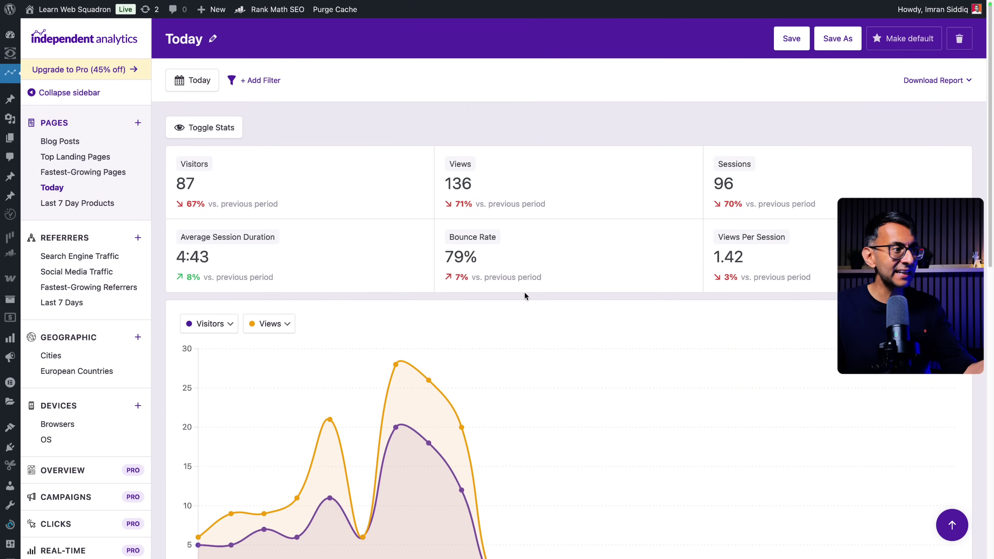
pyautogui.scroll(-4, 544, 302)
pyautogui.scroll(3, 576, 313)
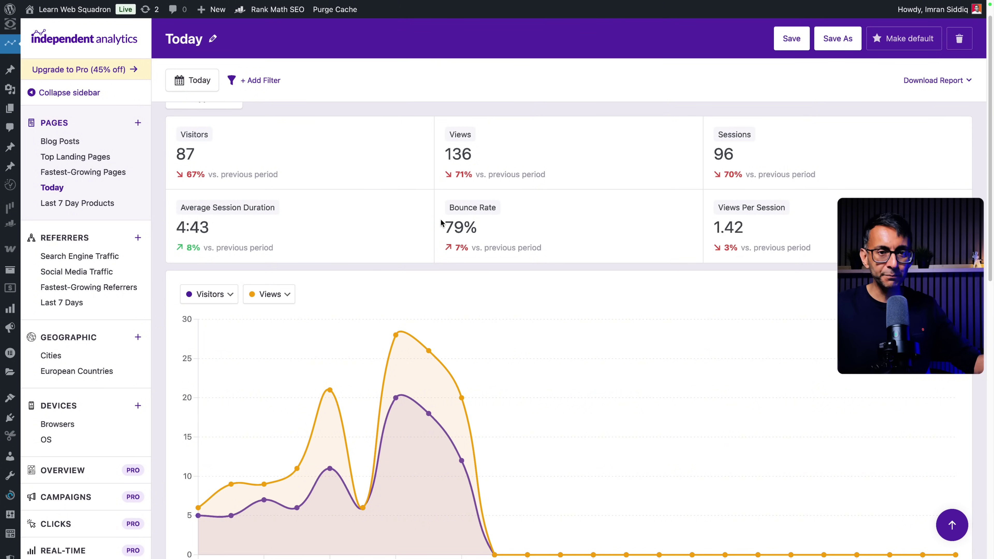
pyautogui.scroll(1, 626, 256)
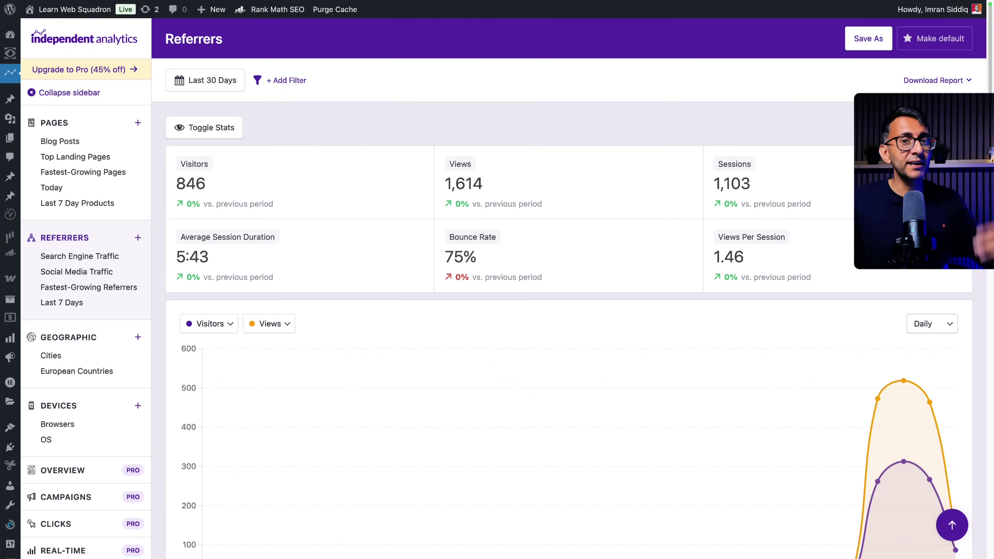
# Check the Referrers filter columns and scroll to the table led by YouTube and Direct
pyautogui.click(279, 81)
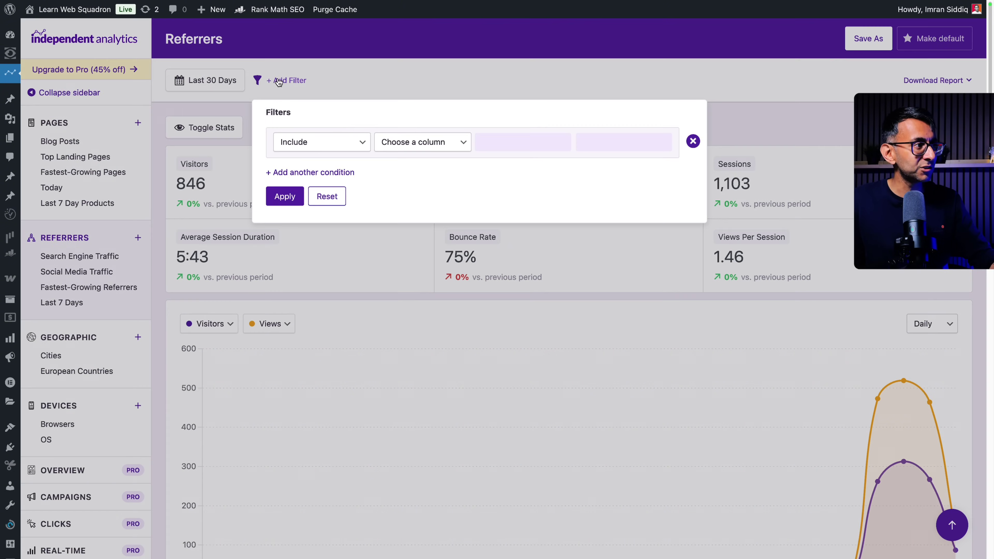
pyautogui.click(426, 147)
pyautogui.scroll(-10, 568, 313)
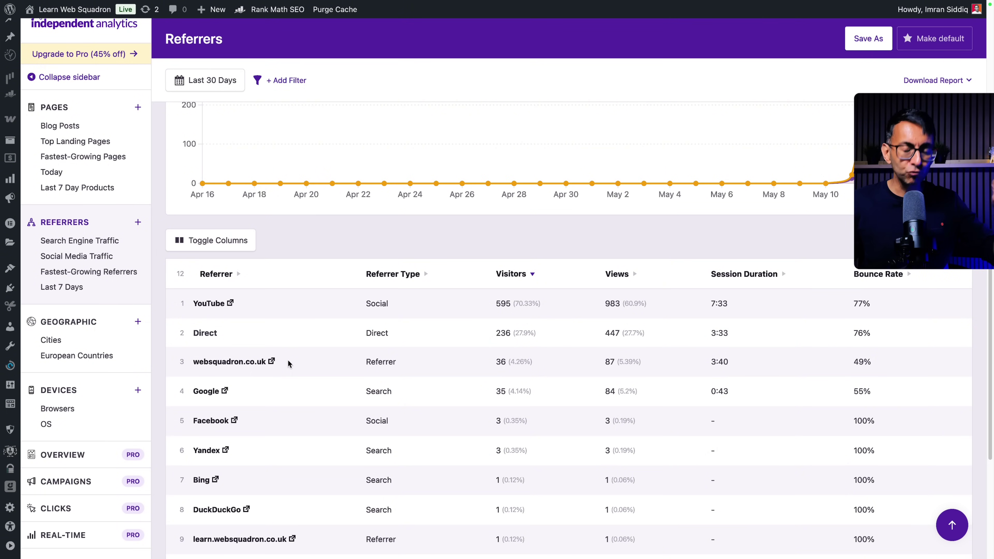
# Look through the Search Engine Traffic and Social Media Traffic reports
pyautogui.click(98, 242)
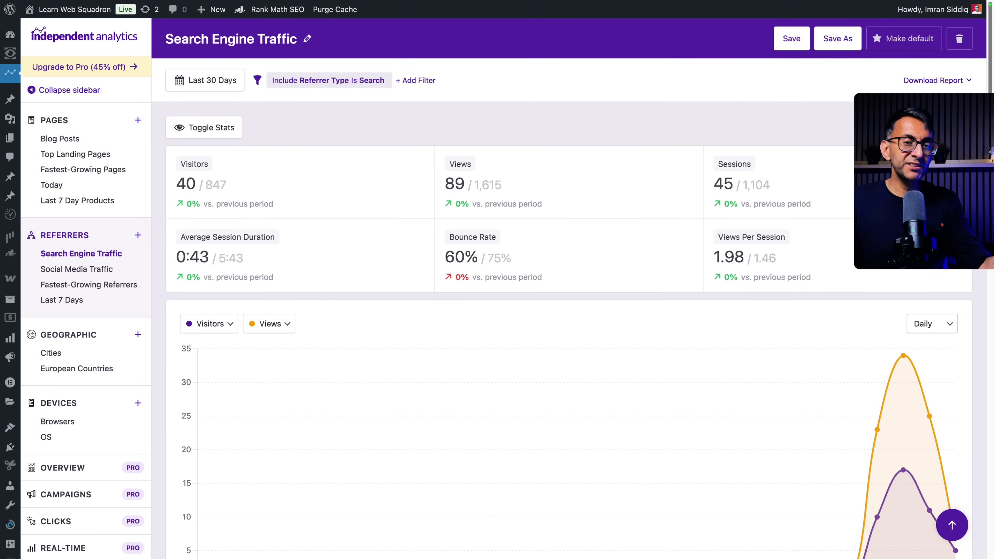
pyautogui.scroll(-7, 568, 329)
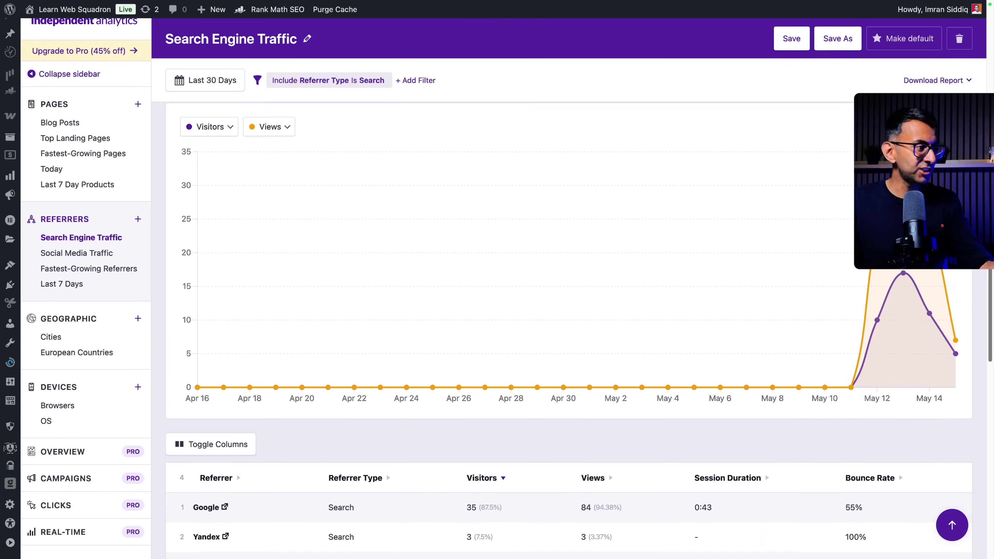
pyautogui.scroll(-2, 568, 329)
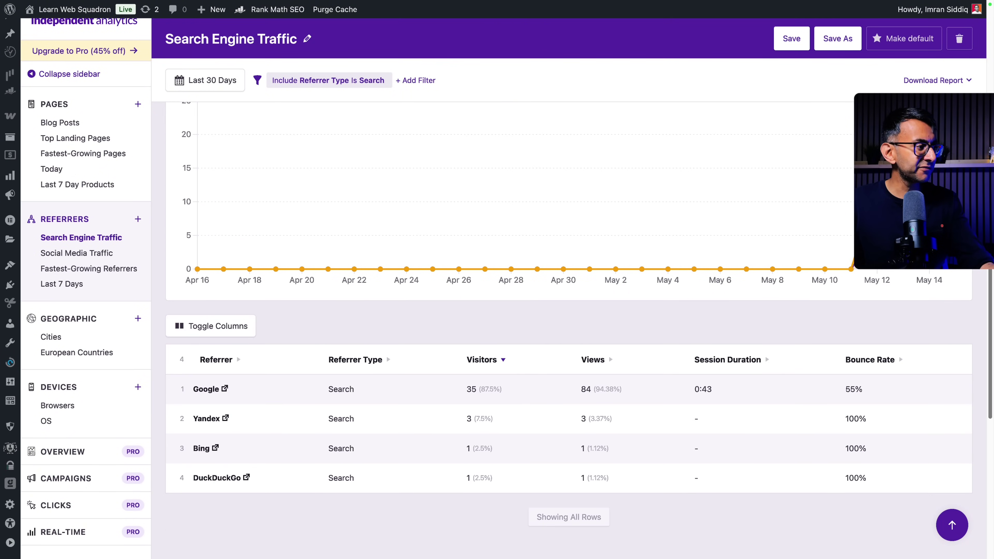
pyautogui.click(93, 254)
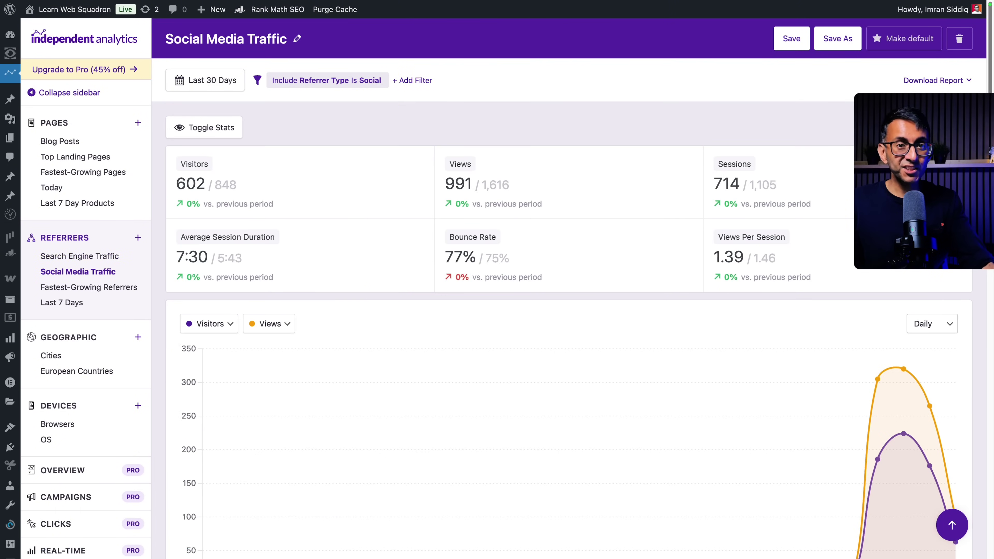
pyautogui.scroll(-9, 567, 329)
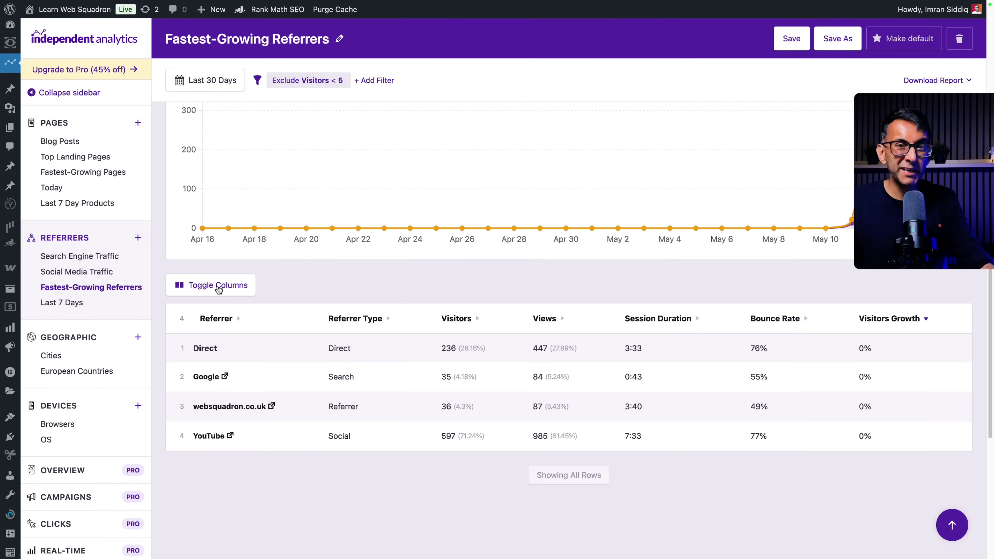
# Hide the Bounce Rate column in the Fastest-Growing Referrers table
pyautogui.click(219, 286)
pyautogui.click(299, 482)
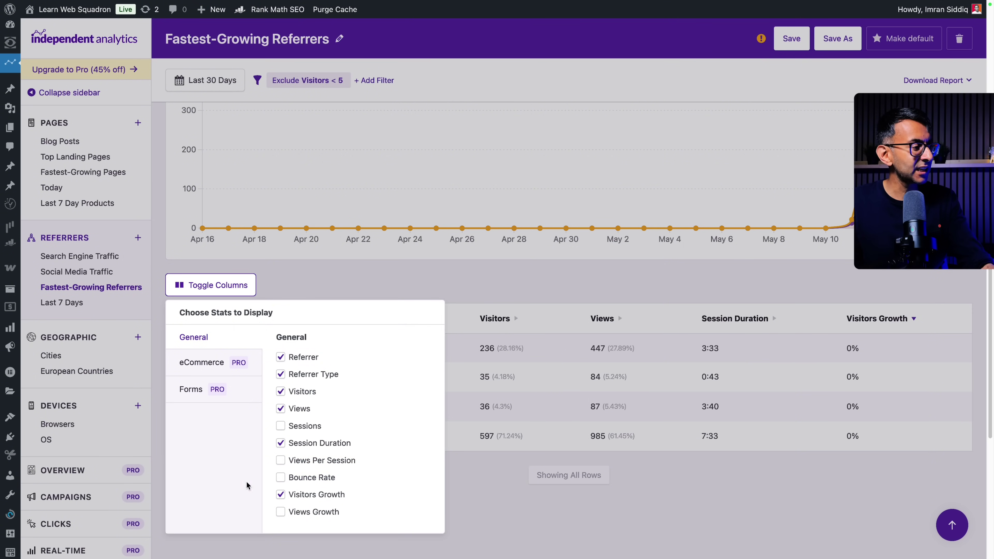
pyautogui.click(323, 282)
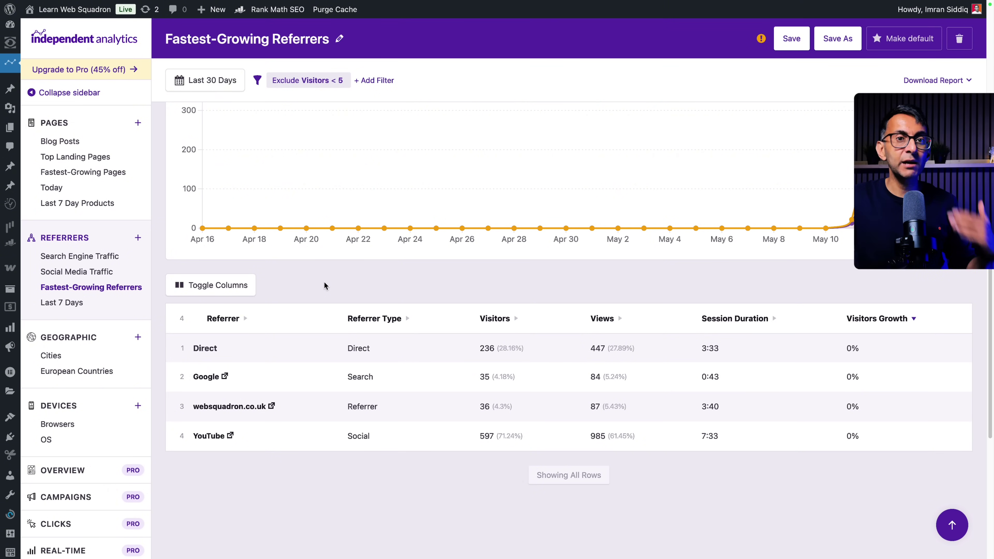
pyautogui.scroll(4, 323, 281)
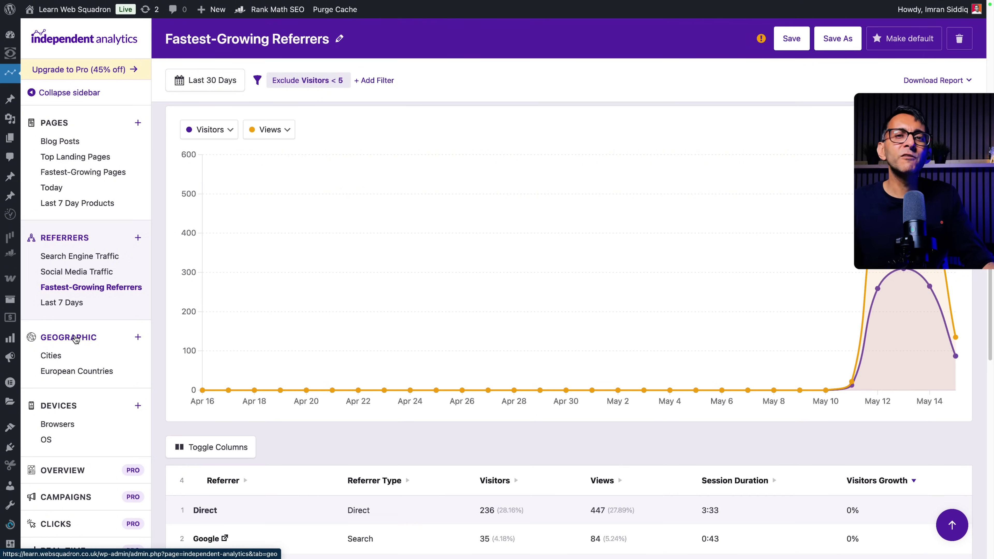
# Open the Geographic report and start a new filter, listing the columns to filter by
pyautogui.click(77, 339)
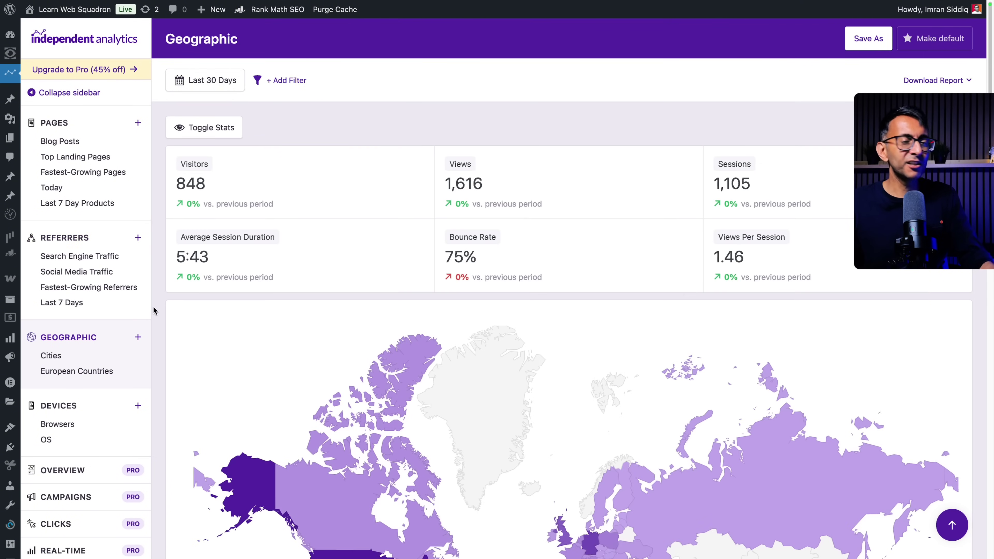
pyautogui.scroll(-5, 207, 291)
pyautogui.moveTo(370, 376)
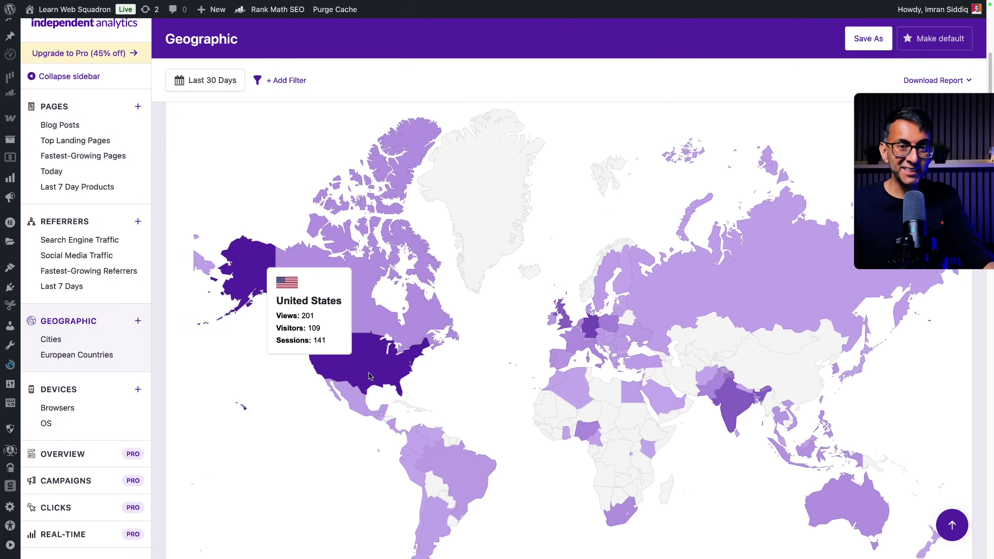
pyautogui.scroll(-10, 370, 376)
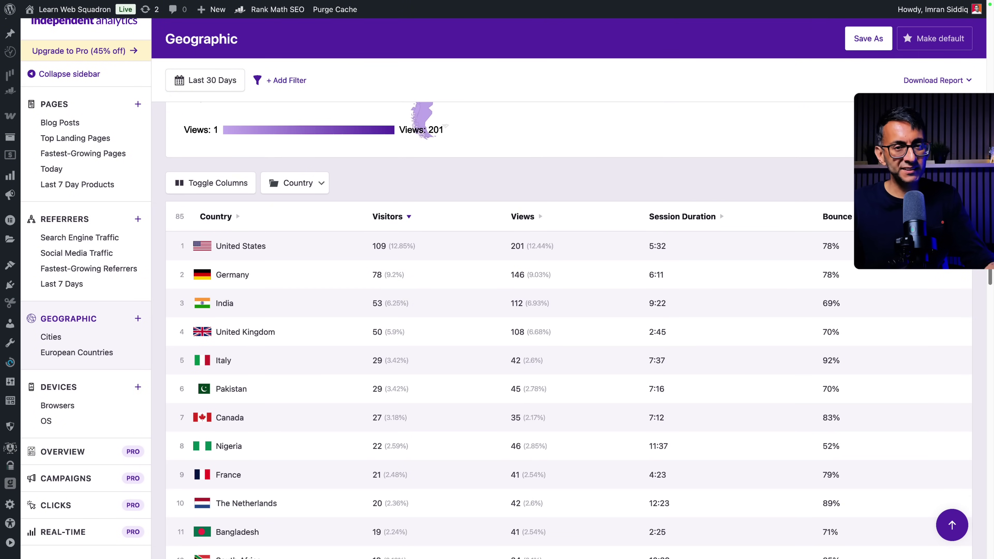
pyautogui.scroll(15, 288, 82)
pyautogui.click(286, 80)
pyautogui.click(400, 142)
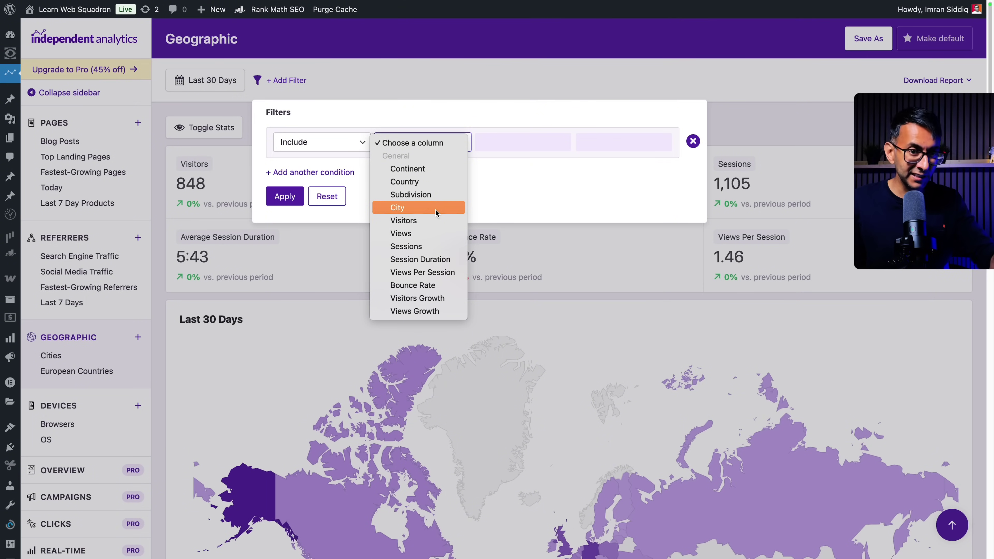
# Filter the Geographic report to Country 'United Kingdom' and review its city list led by London
pyautogui.click(434, 182)
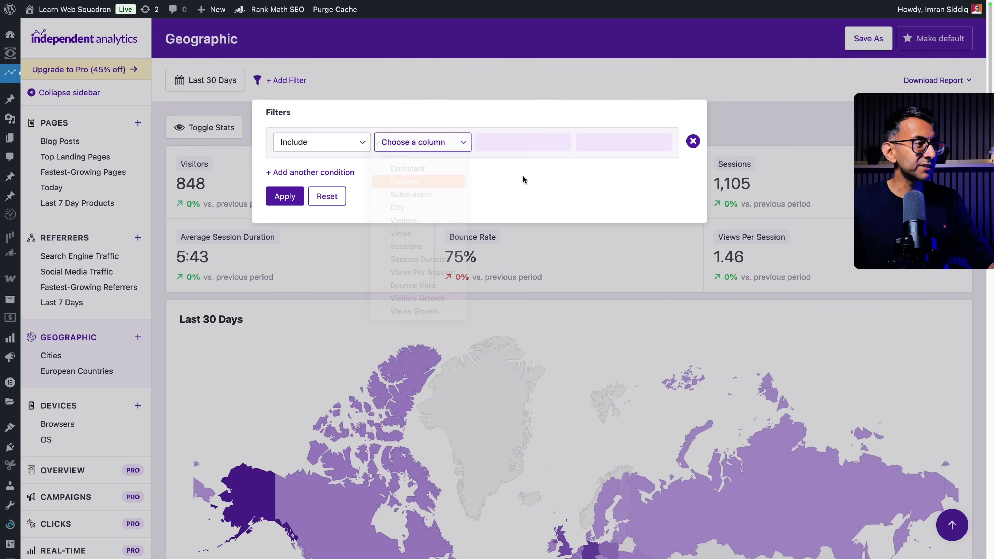
pyautogui.click(589, 140)
pyautogui.write('United Kingdom')
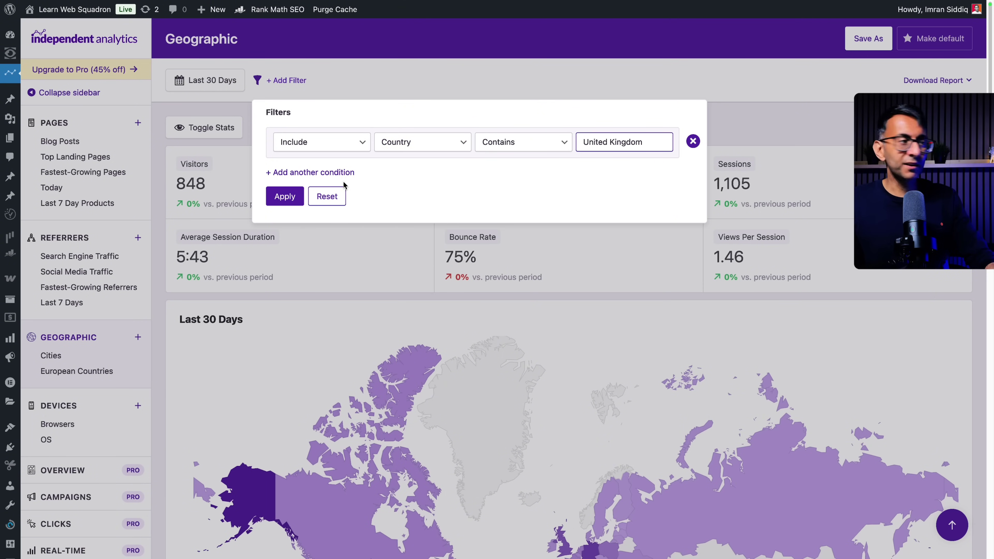
pyautogui.click(300, 199)
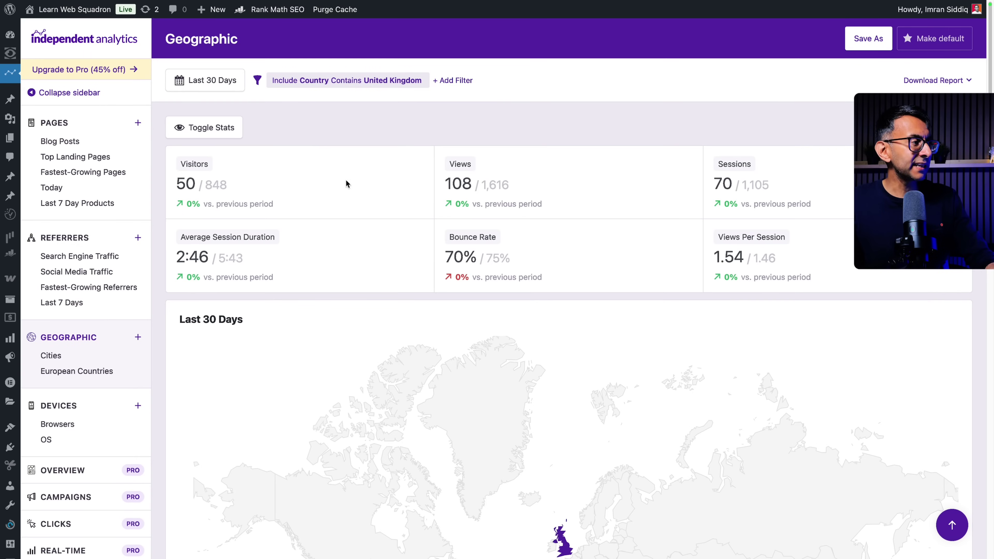
pyautogui.scroll(-15, 567, 333)
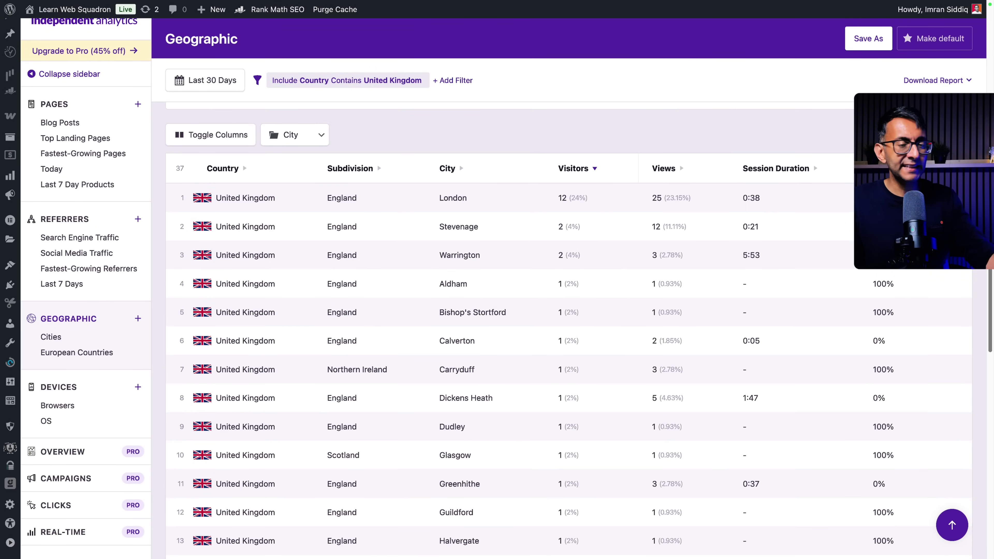
pyautogui.scroll(-1, 567, 333)
pyautogui.scroll(-1, 568, 333)
pyautogui.scroll(2, 567, 333)
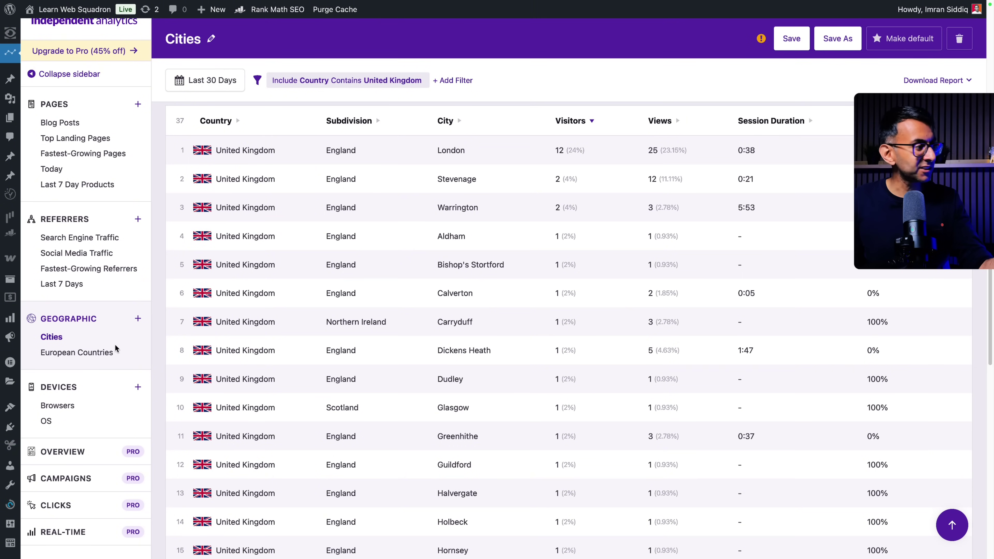
# Create a new geographic report and save it as 'UK by City'
pyautogui.click(139, 320)
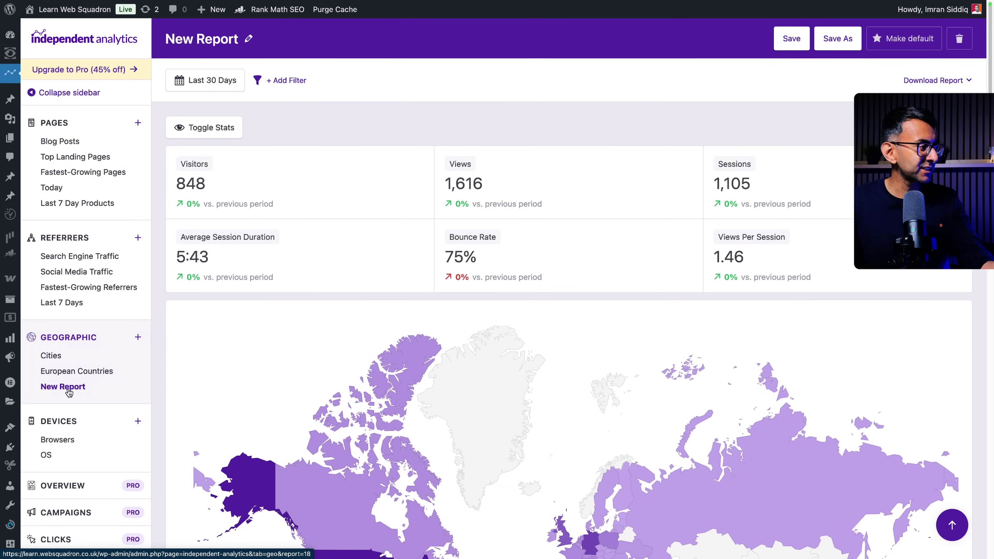
pyautogui.rightClick(69, 391)
pyautogui.press('Escape')
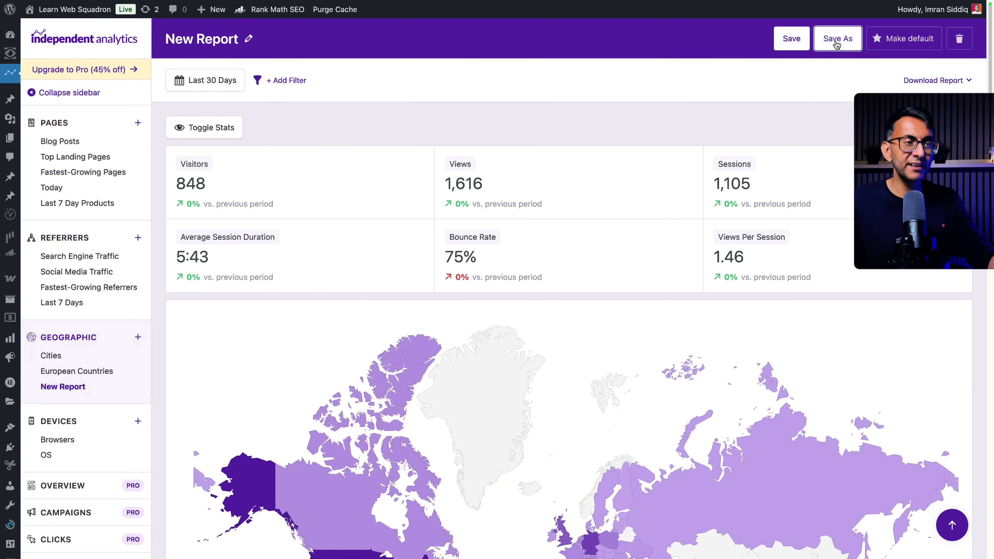
pyautogui.click(837, 43)
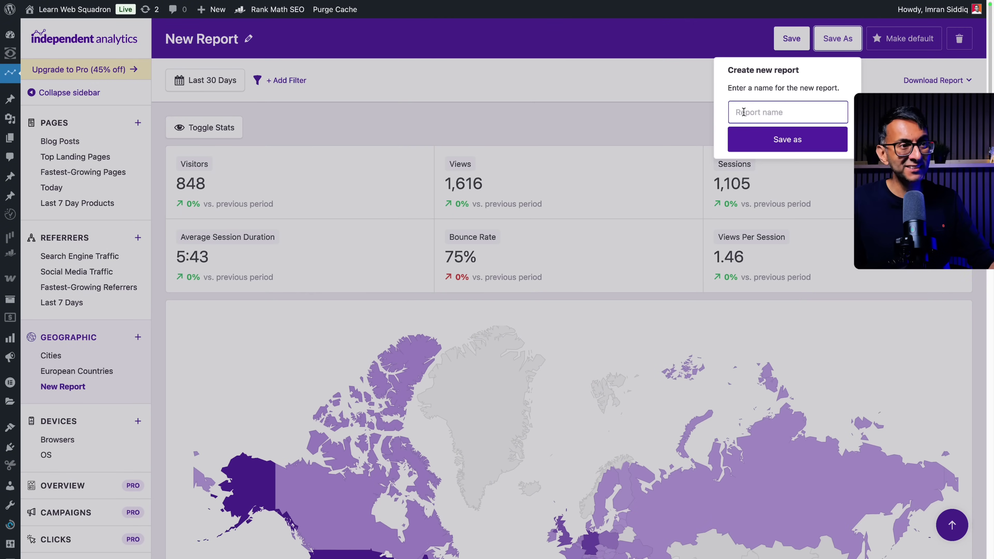
pyautogui.write('UK by City')
pyautogui.click(804, 144)
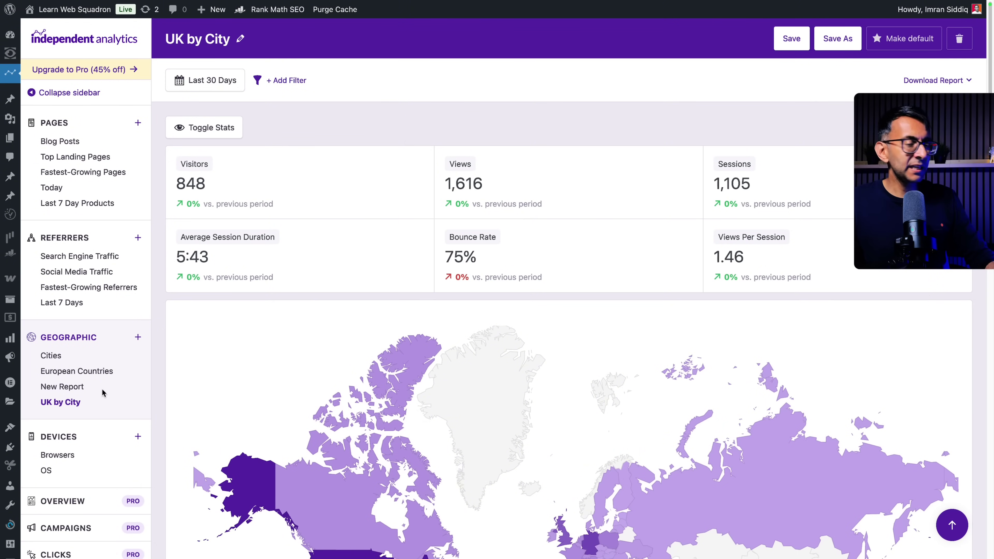
# Delete the leftover New Report and make UK by City the default report
pyautogui.click(69, 388)
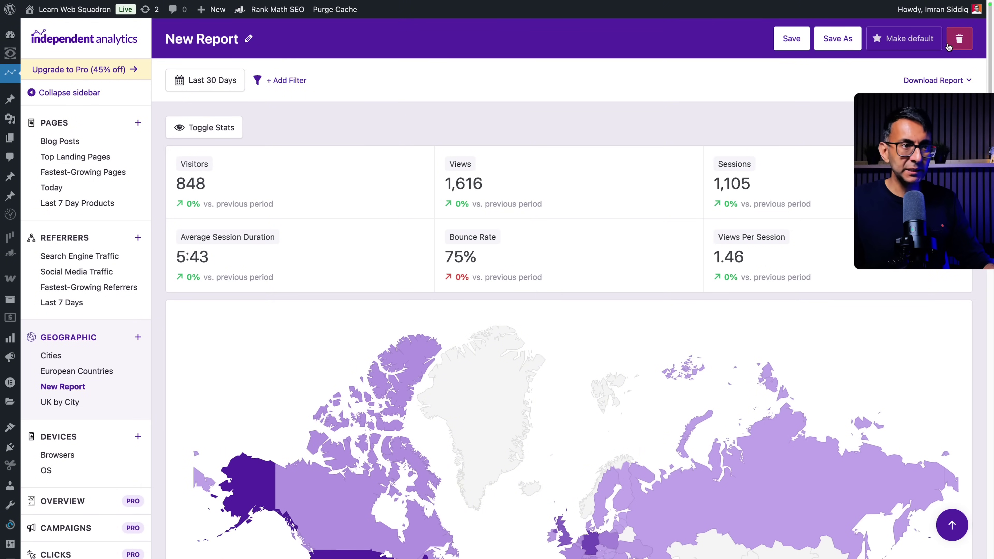
pyautogui.click(959, 39)
pyautogui.click(855, 127)
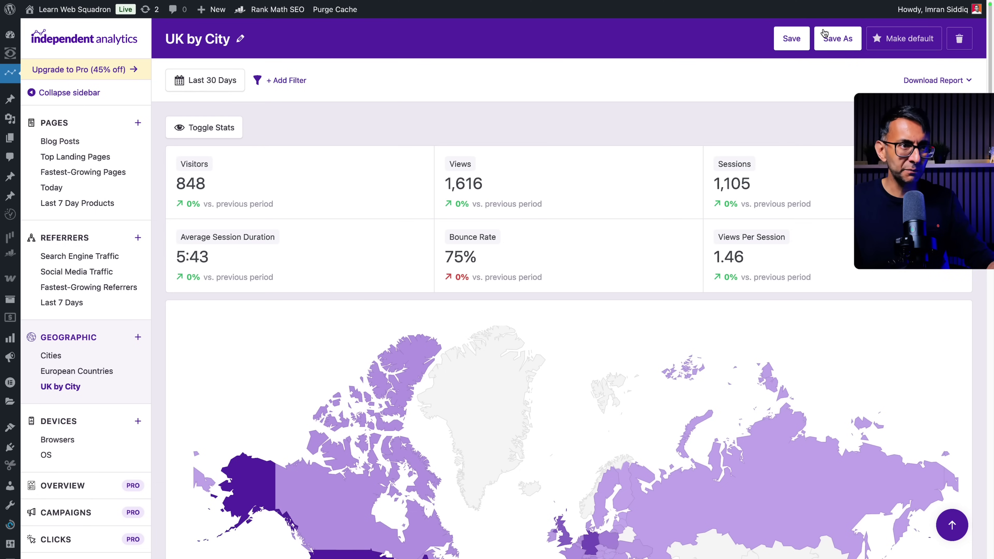
pyautogui.click(914, 42)
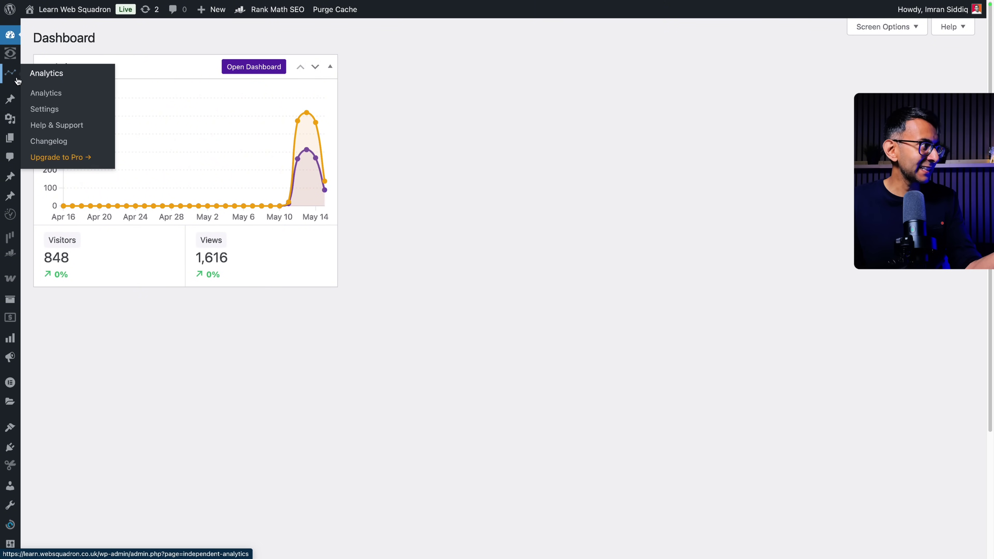
# Review the Devices, Browsers and OS breakdowns in Independent Analytics
pyautogui.click(249, 73)
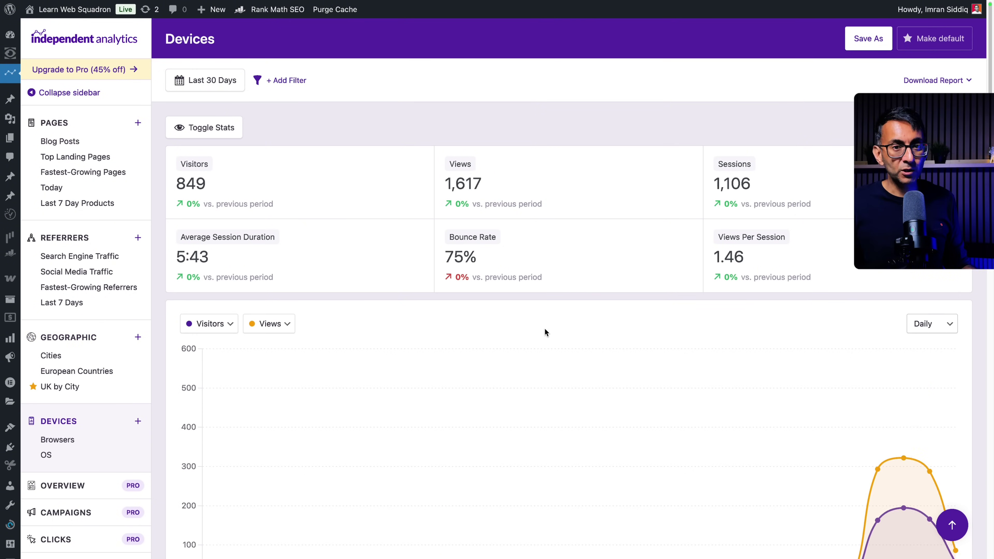
pyautogui.scroll(-10, 468, 358)
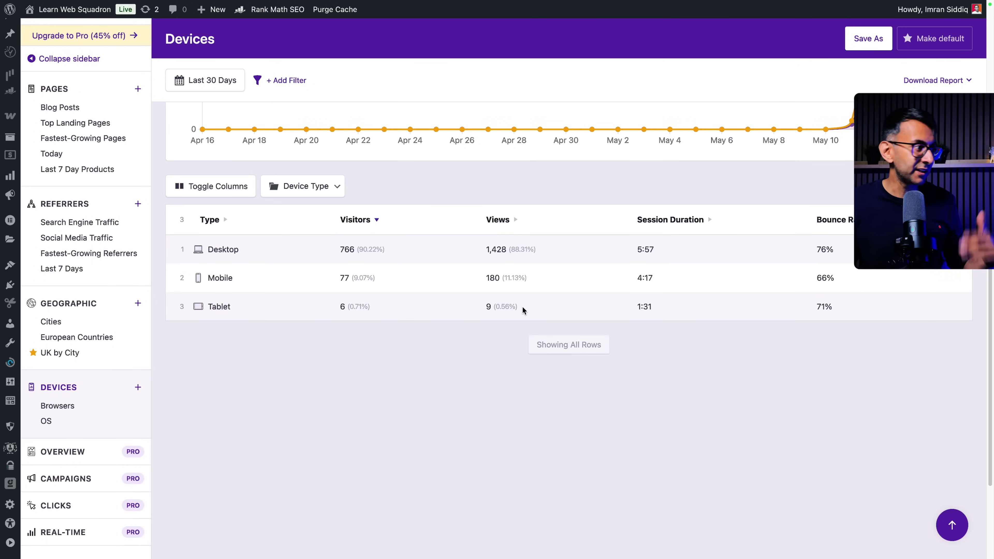
pyautogui.click(58, 405)
pyautogui.scroll(-10, 418, 396)
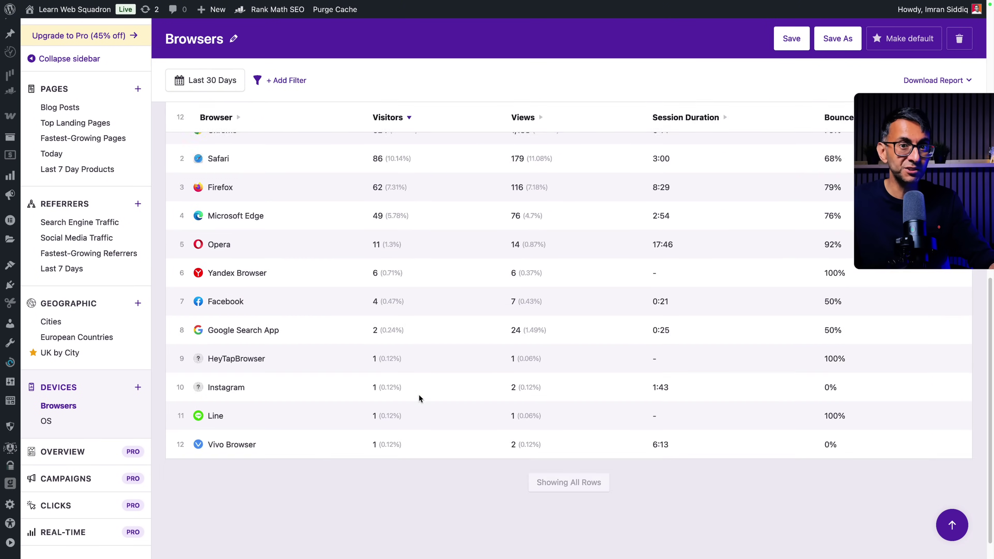
pyautogui.click(46, 420)
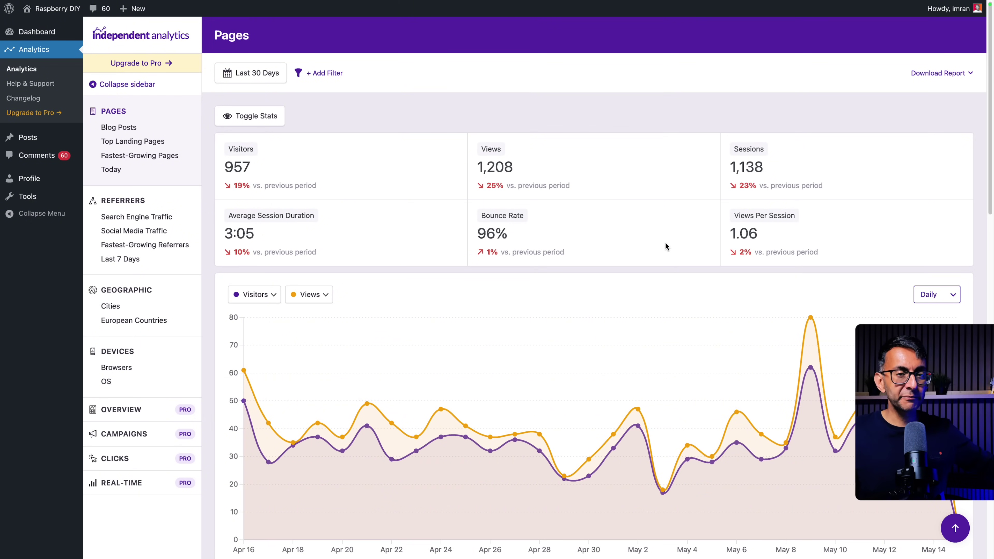
# Show the Blog Posts report and look over its chart and post table
pyautogui.click(117, 126)
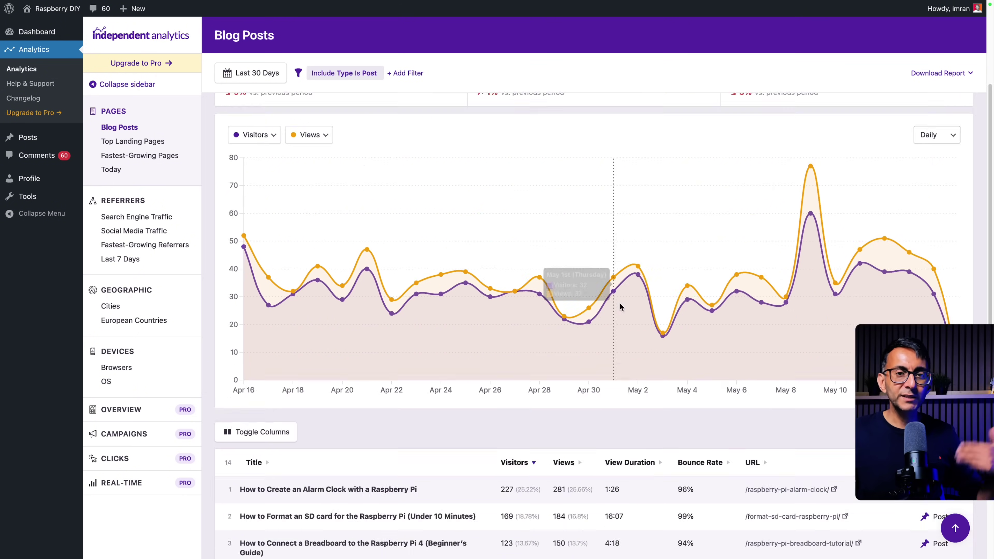
pyautogui.scroll(-5, 620, 303)
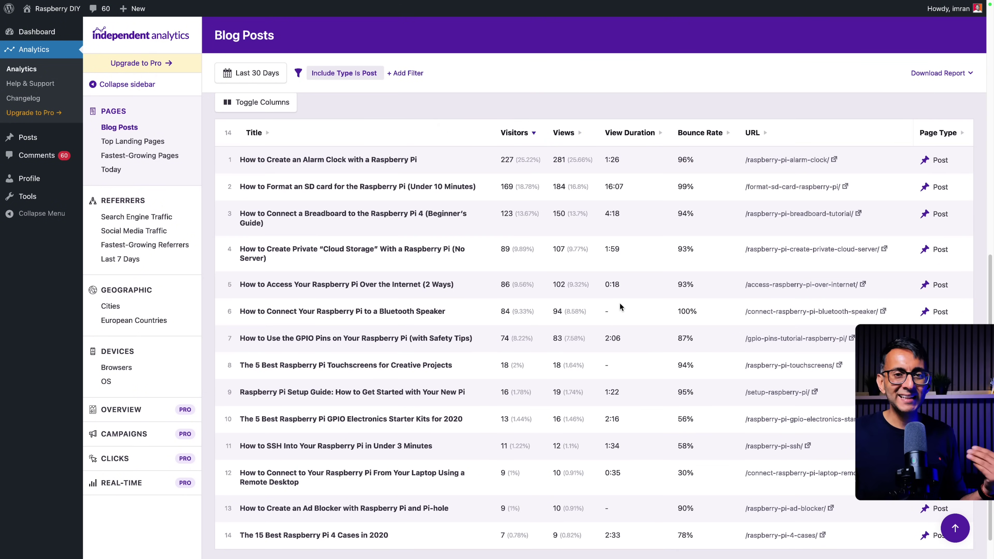
pyautogui.scroll(2, 727, 188)
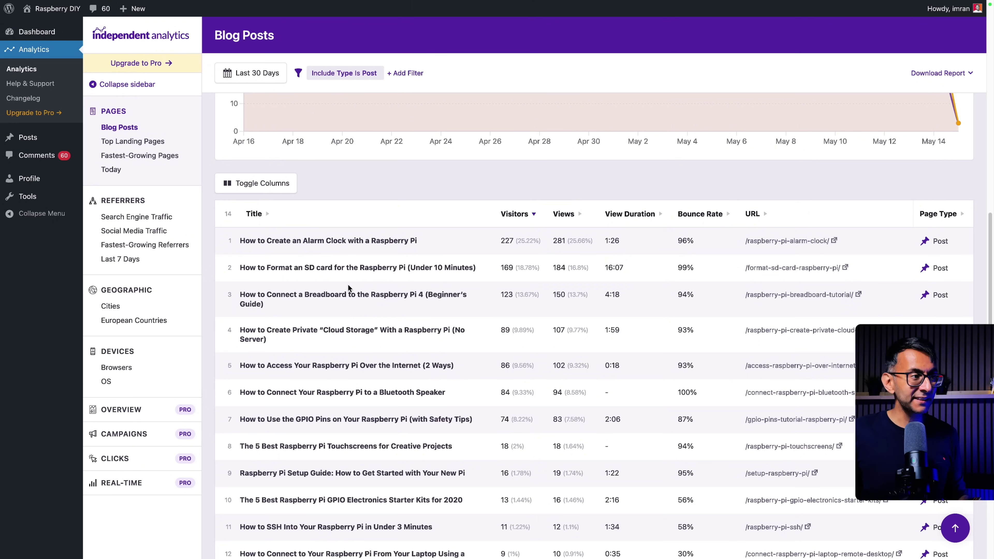
pyautogui.scroll(7, 348, 284)
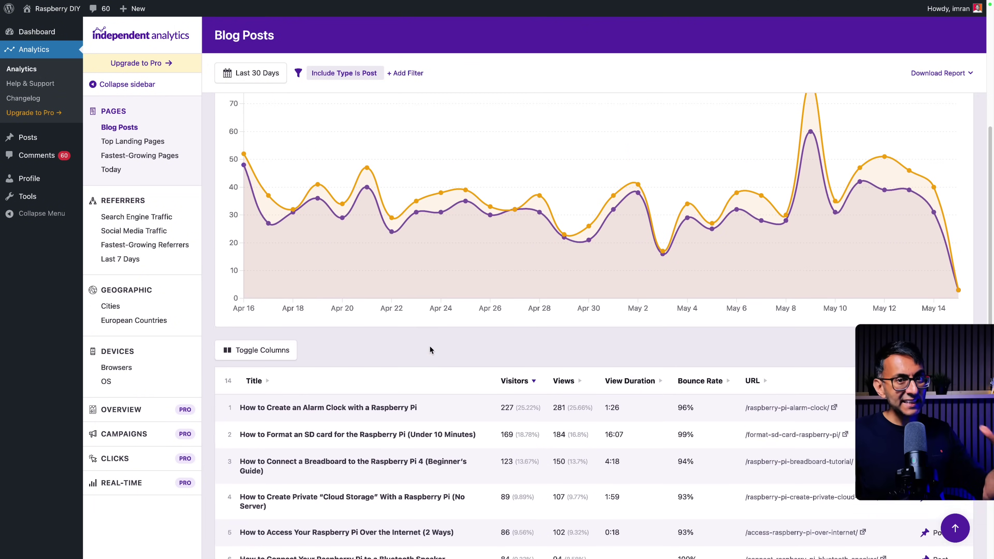
pyautogui.scroll(4, 430, 346)
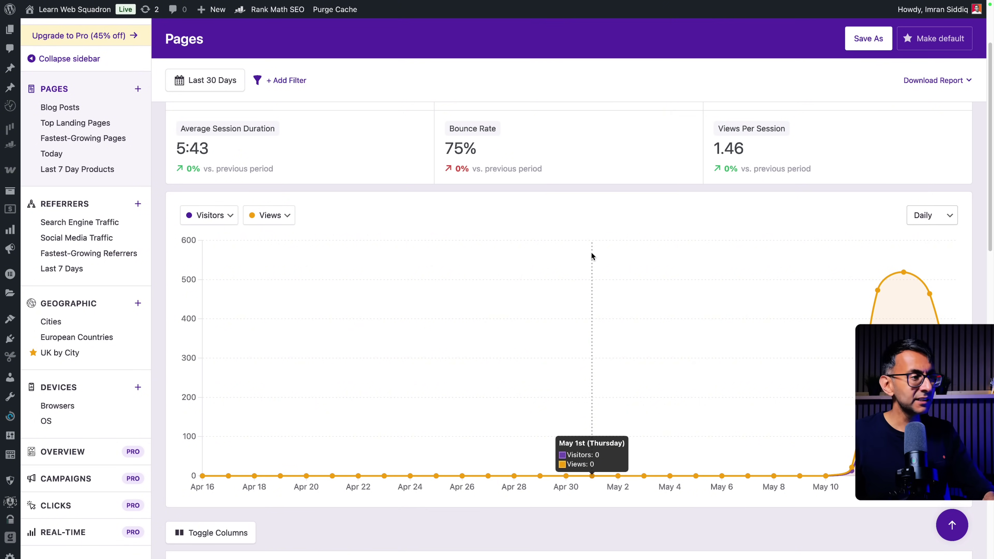
# Open the feature page for the Overview (Pro) report from the Pages report
pyautogui.scroll(-8, 605, 270)
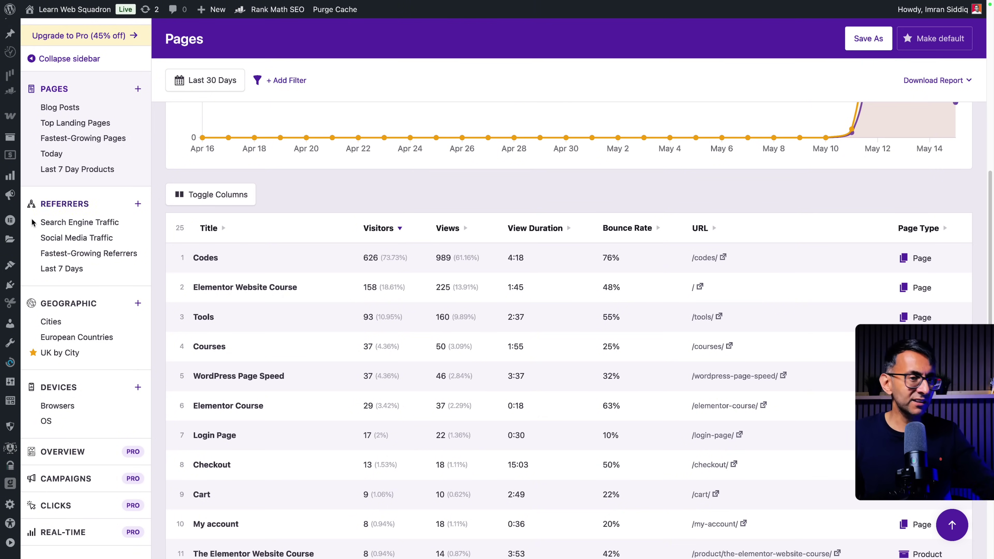
pyautogui.click(97, 459)
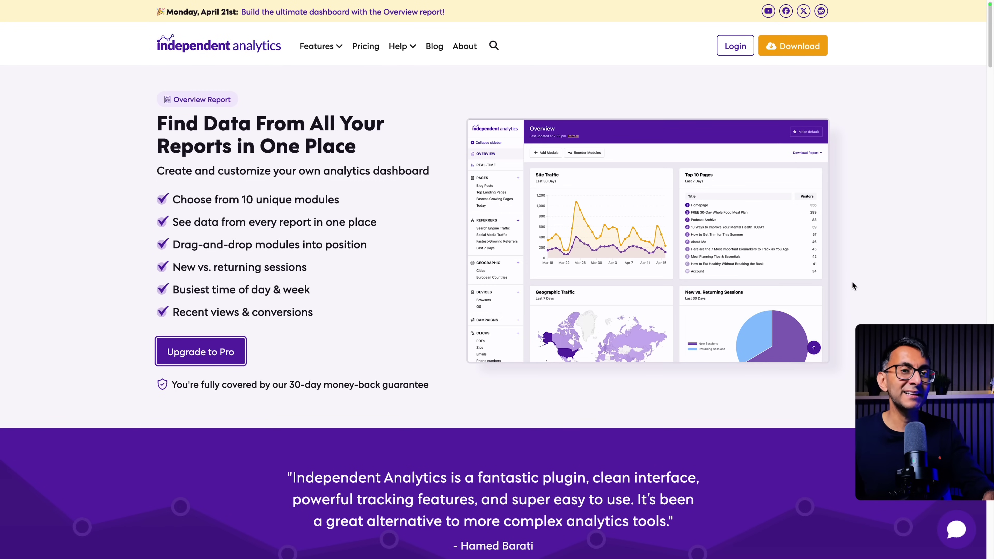
# Read through the Overview Report feature page on the Independent Analytics website
pyautogui.scroll(-15, 852, 281)
pyautogui.scroll(-5, 515, 299)
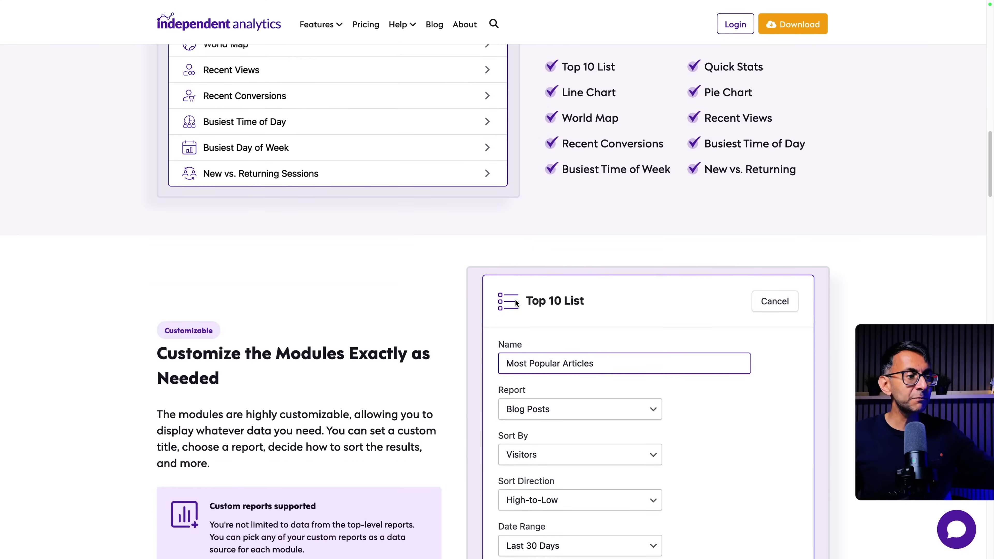
pyautogui.scroll(15, 517, 297)
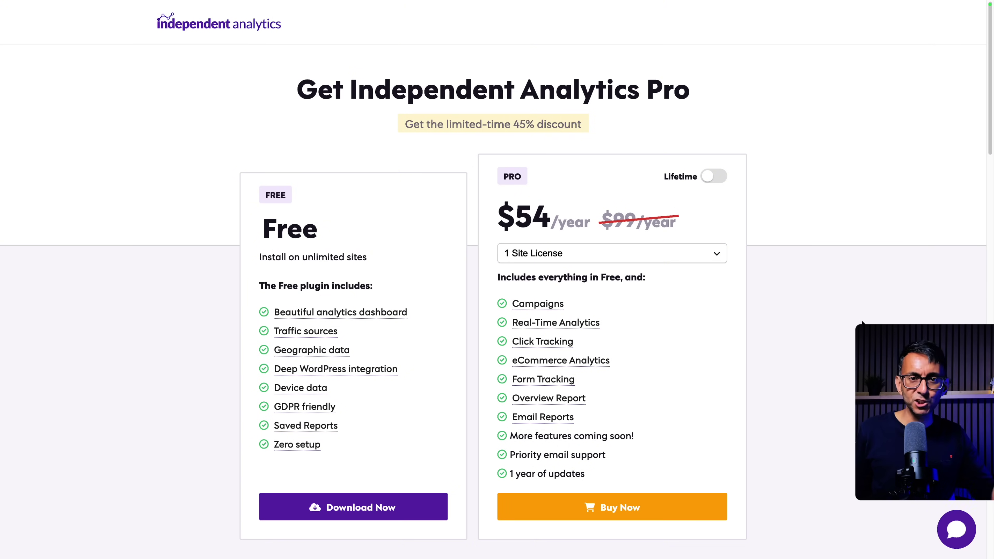
# Keep the 1 Site License option and switch the Pro pricing to Lifetime
pyautogui.scroll(-1, 783, 274)
pyautogui.click(704, 232)
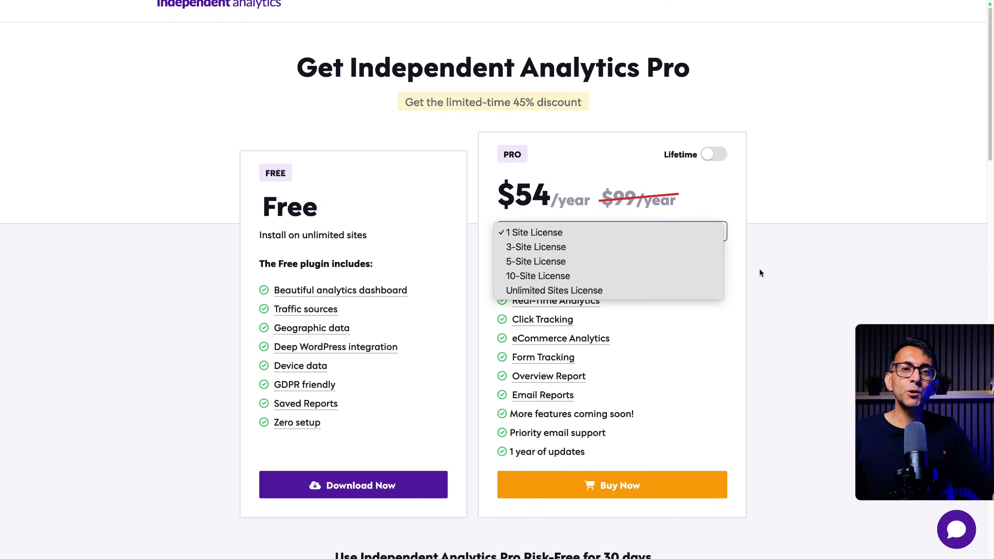
pyautogui.click(760, 268)
pyautogui.click(715, 155)
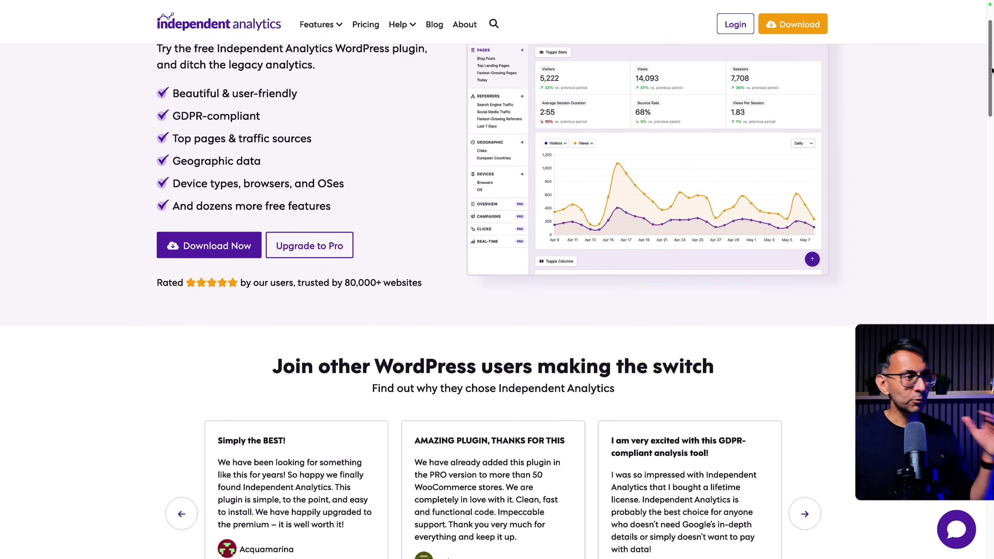
# Browse the homepage feature cards and show the Help menu's resources, including Roadmap
pyautogui.scroll(-20, 497, 297)
pyautogui.scroll(-8, 497, 297)
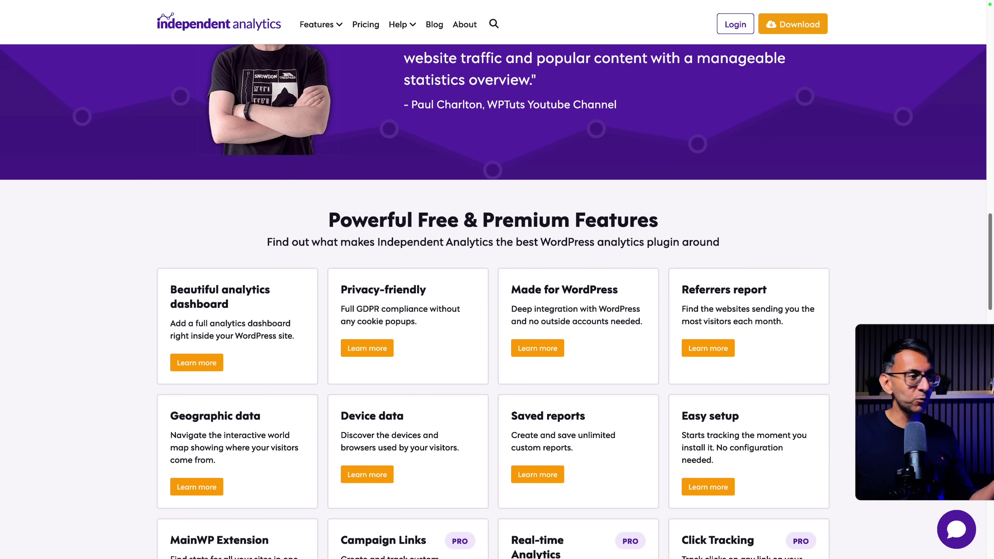
pyautogui.scroll(-10, 497, 298)
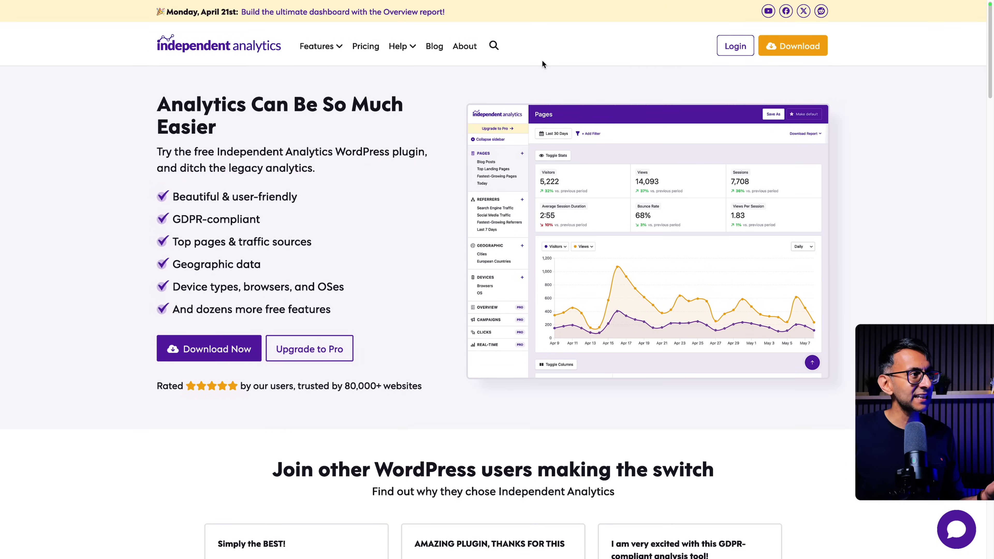
pyautogui.moveTo(399, 46)
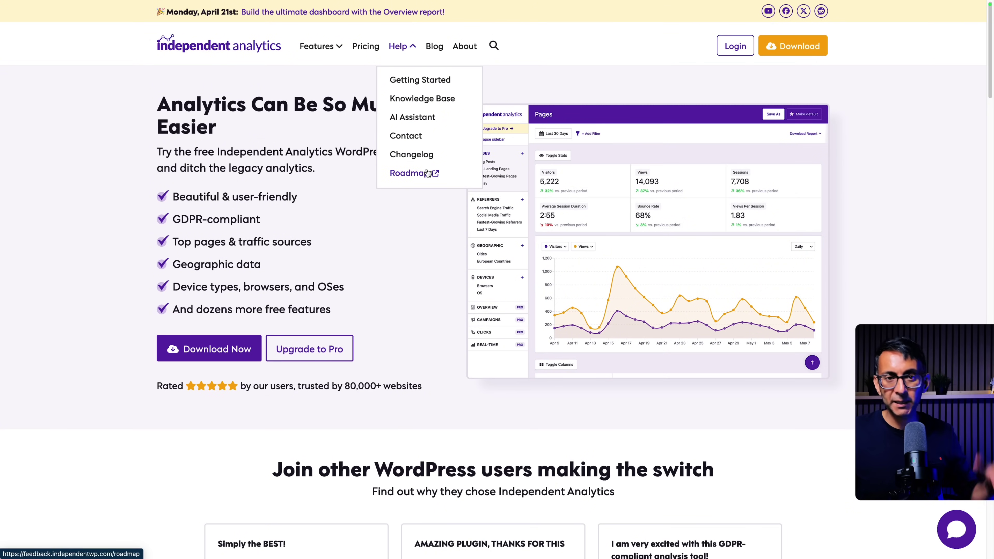